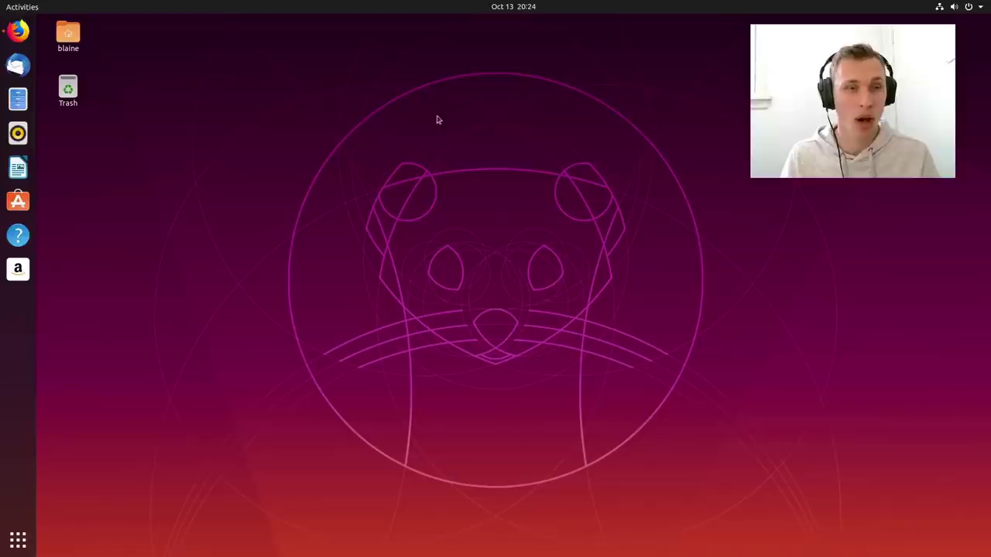
# - Open Files at Home, then return to the OMG! Ubuntu article and scroll down
pyautogui.press('super+e')
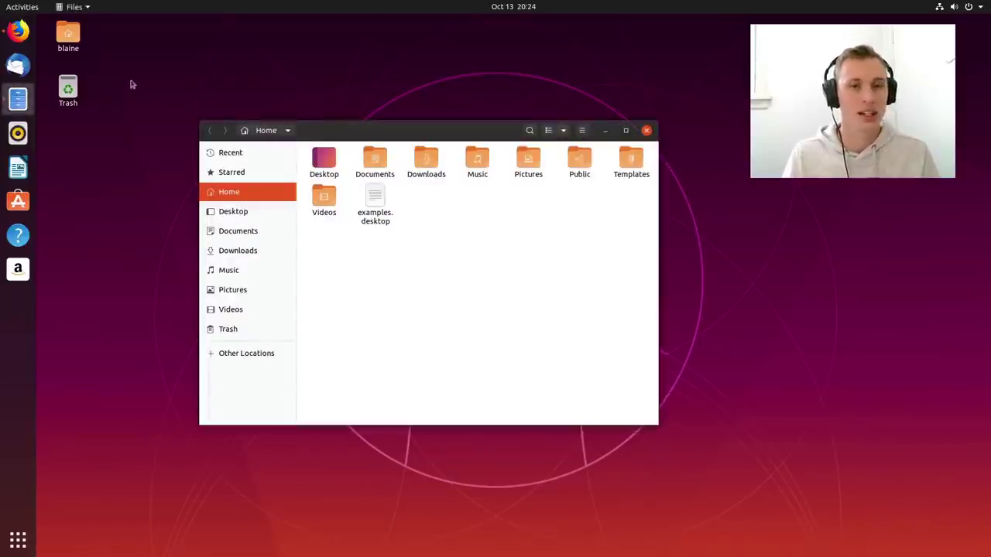
pyautogui.click(18, 31)
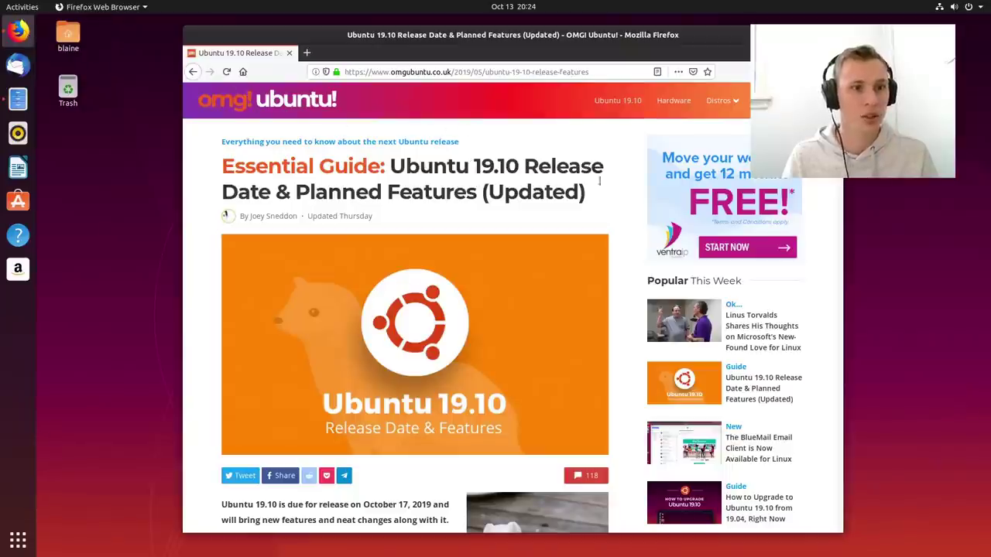
pyautogui.scroll(-2, 569, 191)
pyautogui.scroll(-20, 567, 188)
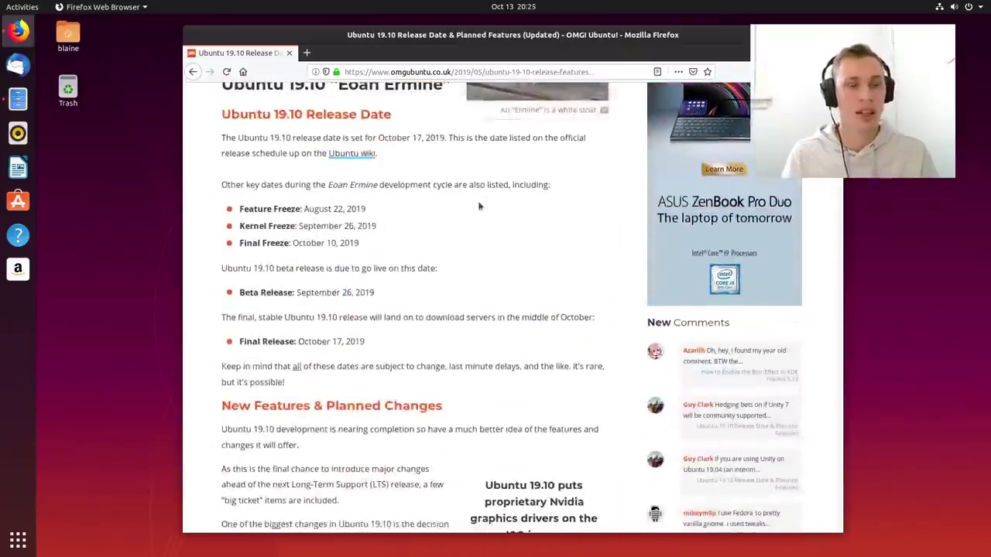
pyautogui.scroll(-5, 435, 231)
pyautogui.scroll(-9, 434, 235)
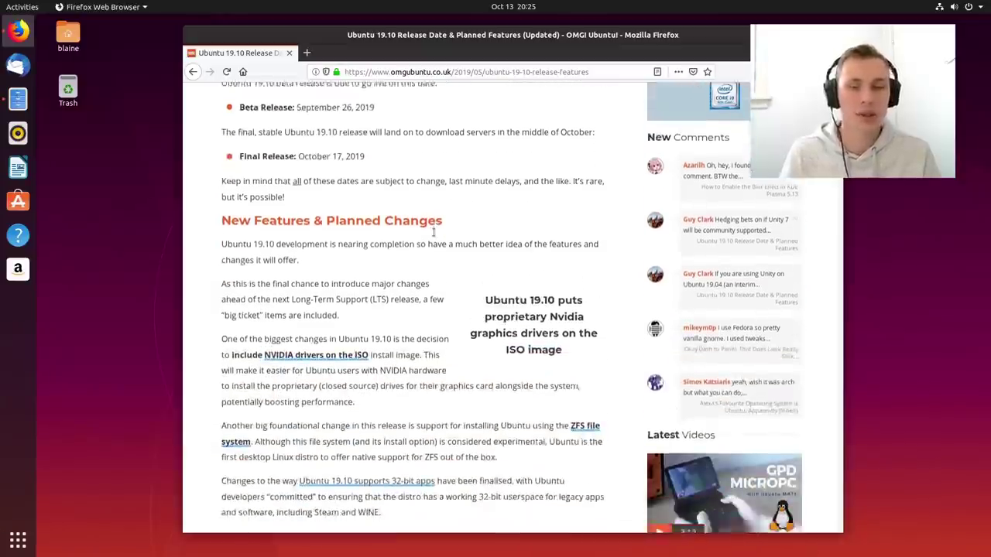
pyautogui.scroll(-3, 432, 232)
pyautogui.scroll(-3, 432, 232)
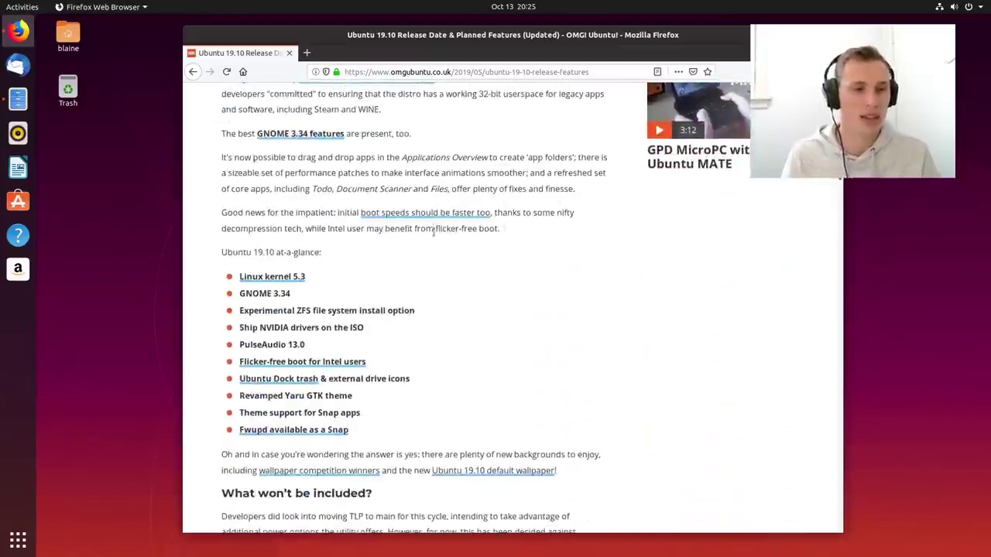
pyautogui.scroll(-2, 507, 261)
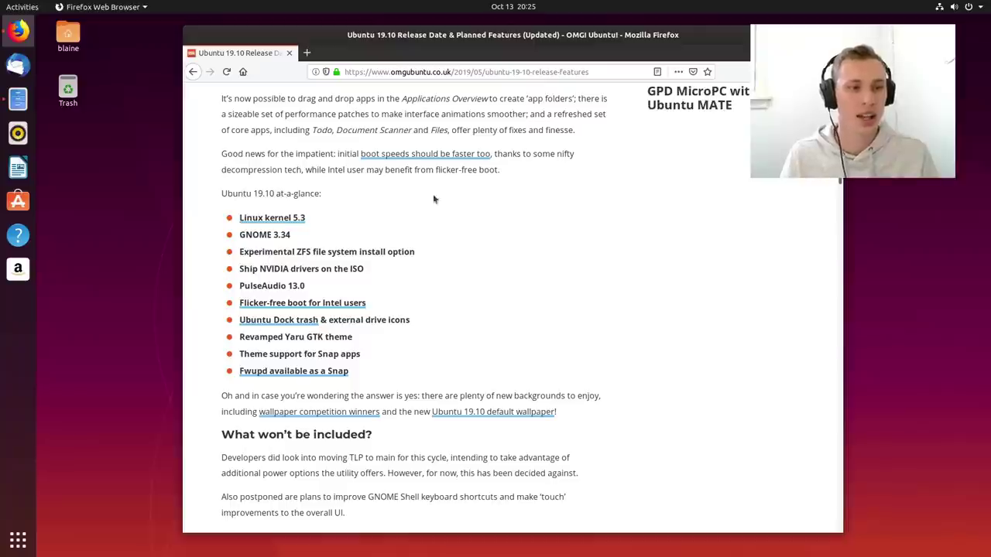
# - Highlight the 'Flicker-free boot for Intel users' line, then continue to the at-a-glance list
pyautogui.tripleClick(261, 307)
pyautogui.click(262, 307)
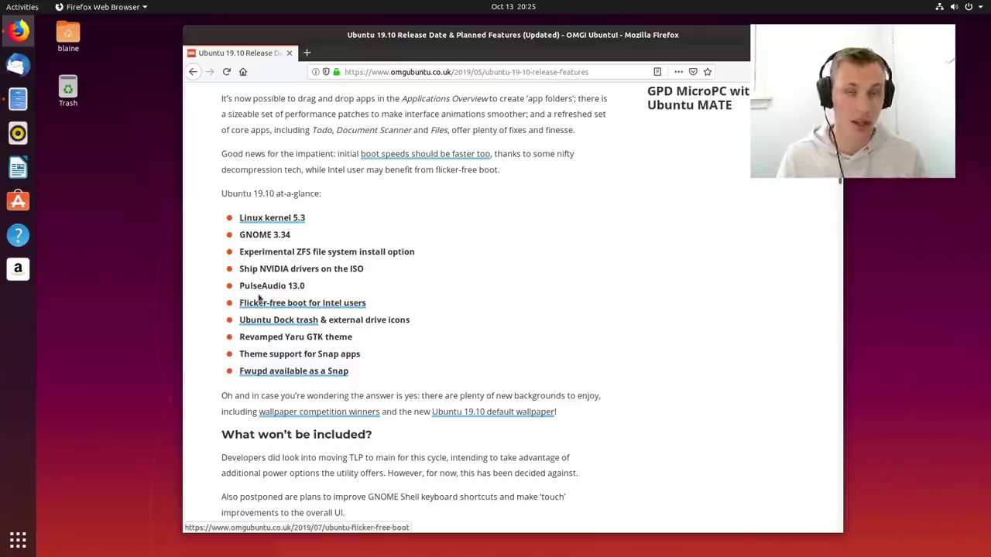
pyautogui.scroll(-1, 271, 263)
pyautogui.scroll(-1, 269, 261)
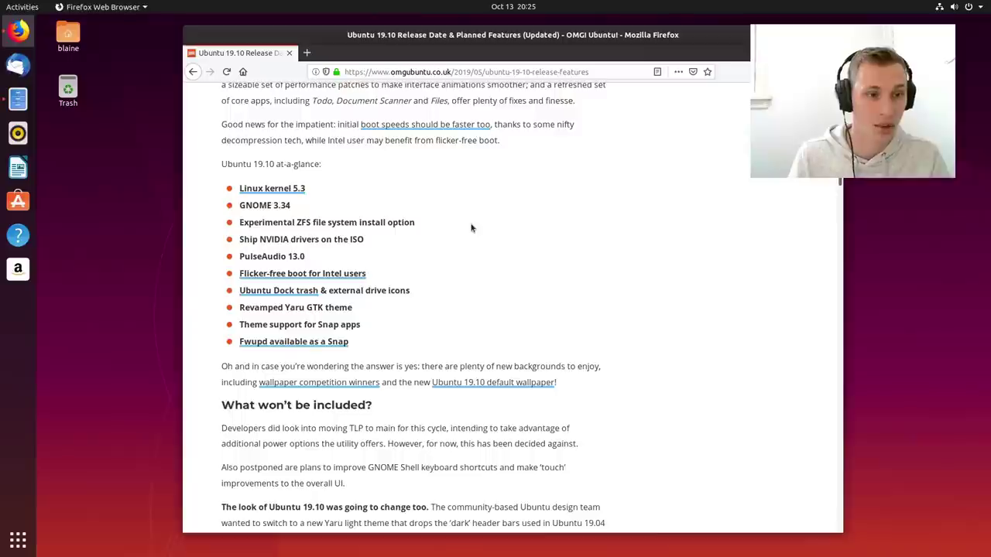
# - Scroll back and forth through the article's 'What won't be included?' section
pyautogui.scroll(-2, 464, 229)
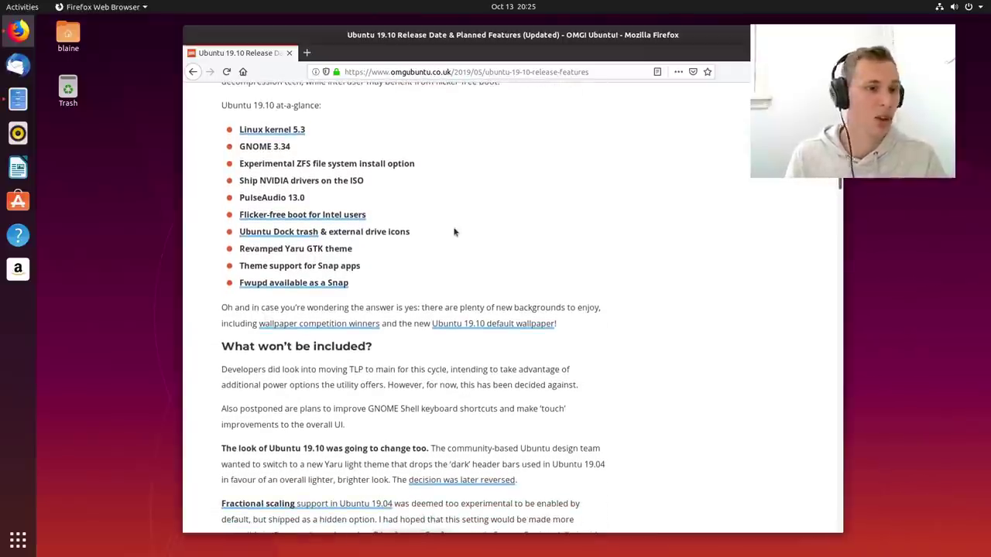
pyautogui.scroll(-1, 444, 246)
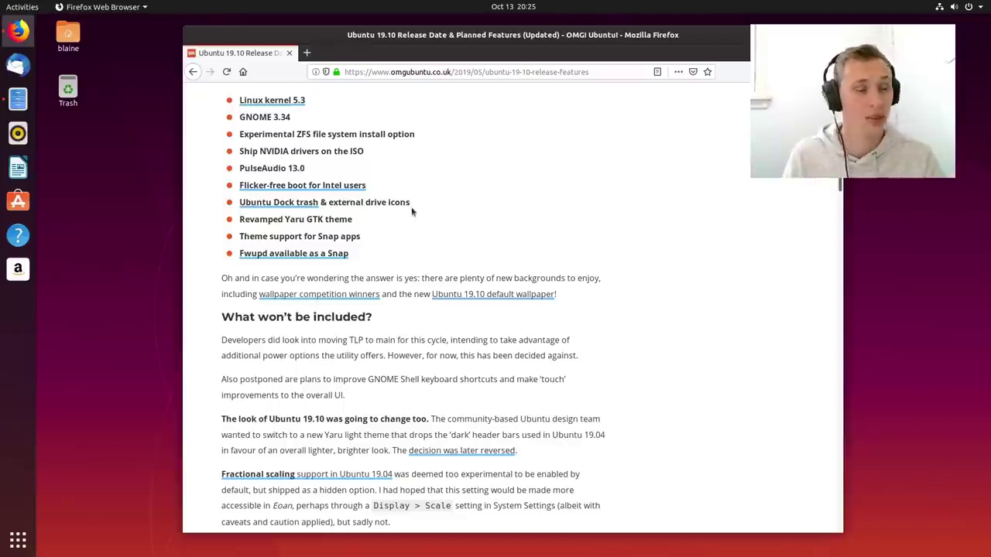
pyautogui.scroll(-1, 412, 212)
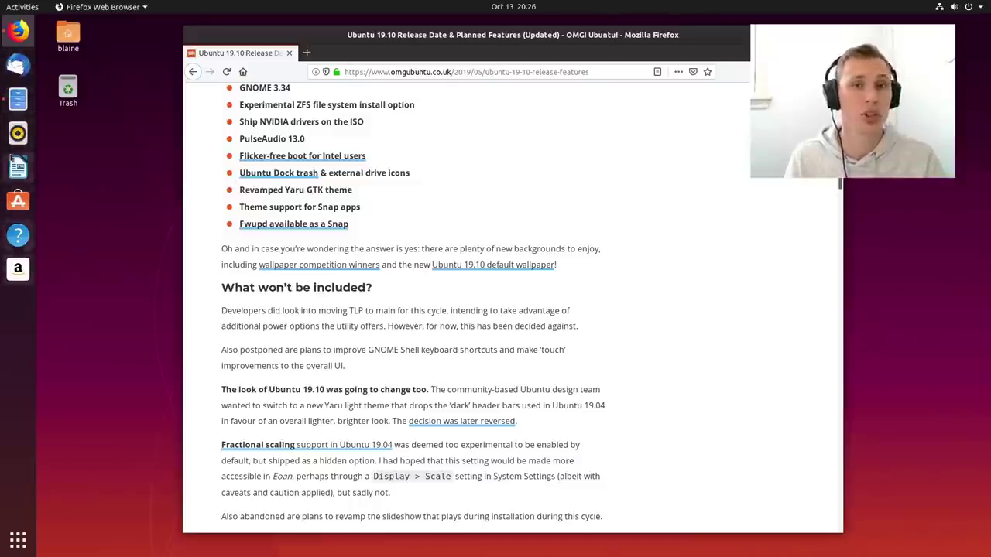
pyautogui.scroll(-2, 220, 272)
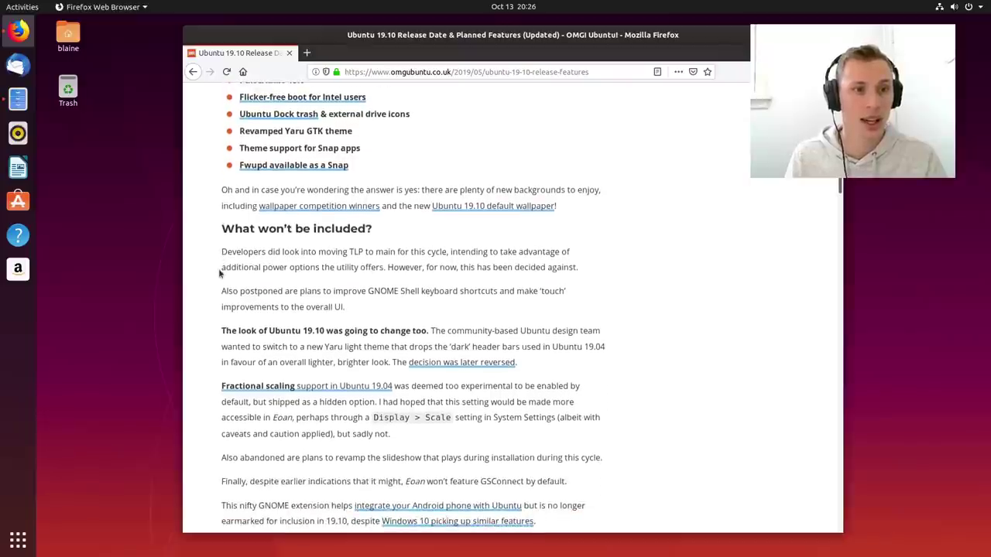
pyautogui.scroll(-2, 220, 273)
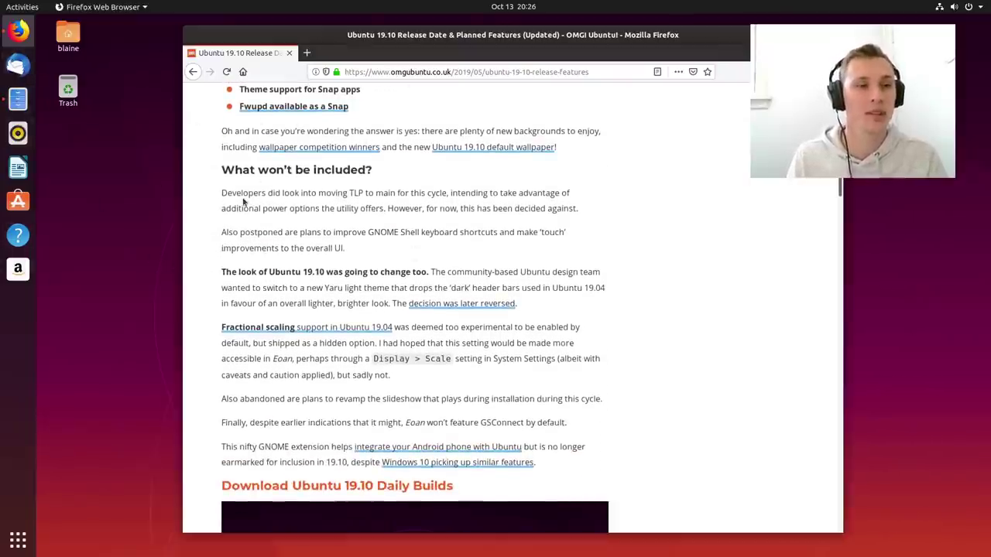
pyautogui.scroll(1, 228, 205)
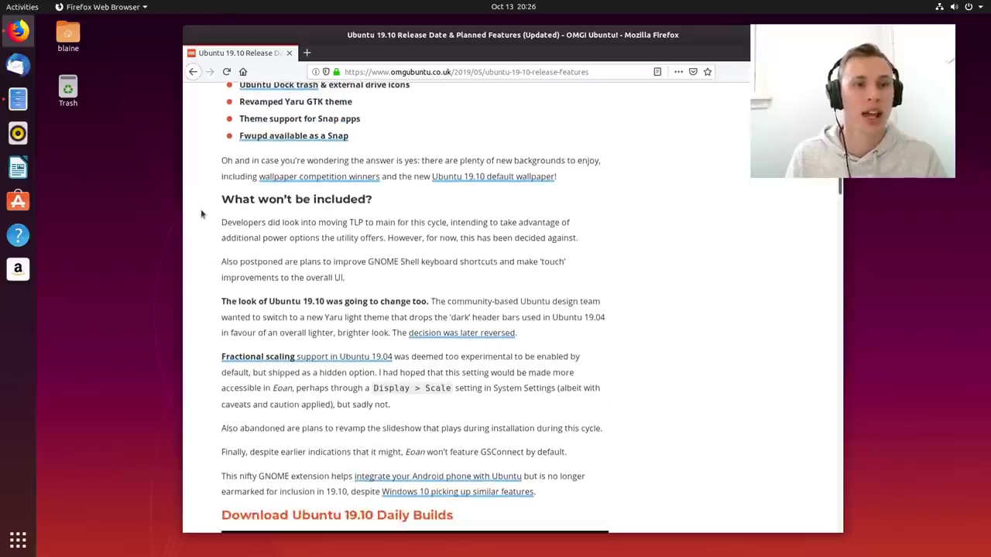
pyautogui.scroll(-1, 201, 213)
pyautogui.scroll(-1, 201, 214)
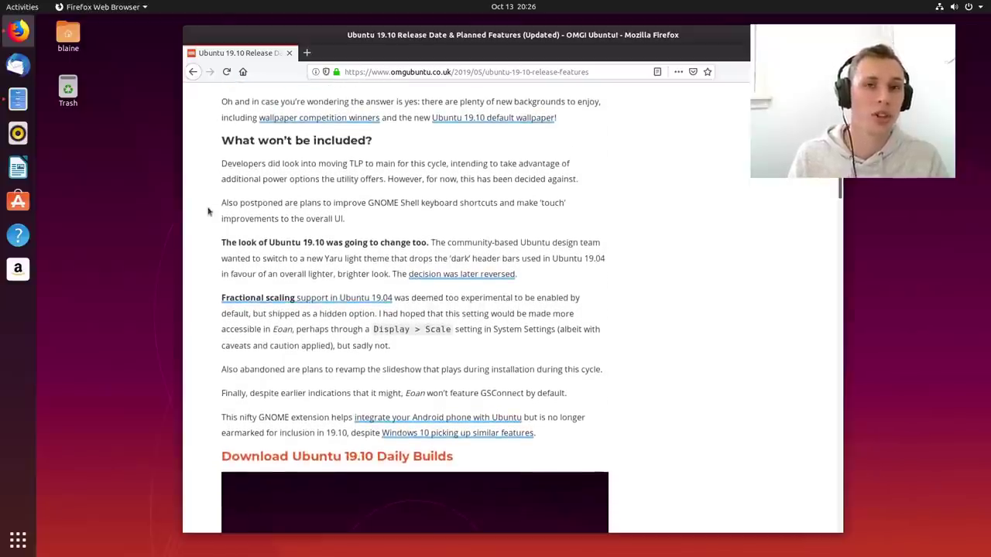
pyautogui.scroll(-1, 207, 211)
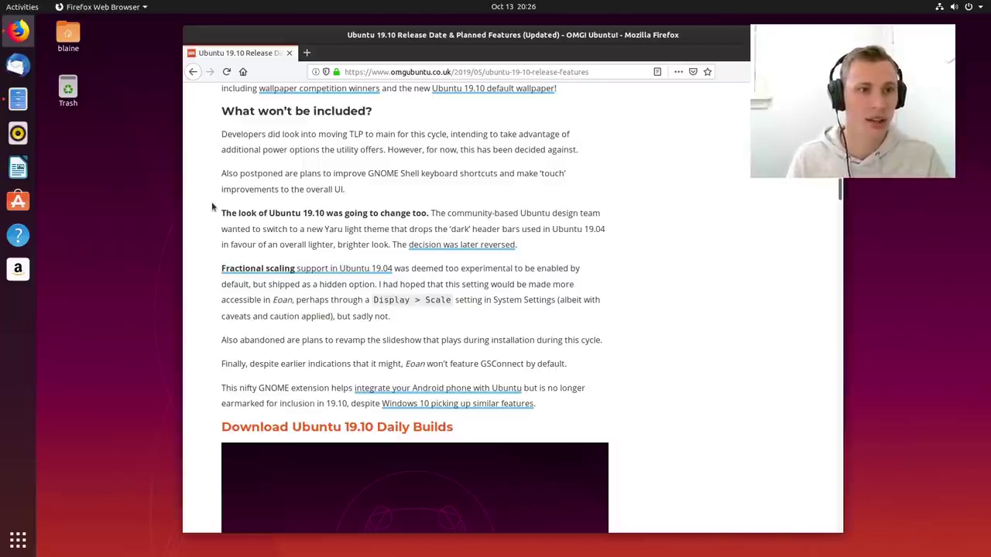
pyautogui.scroll(5, 206, 203)
pyautogui.scroll(-11, 206, 202)
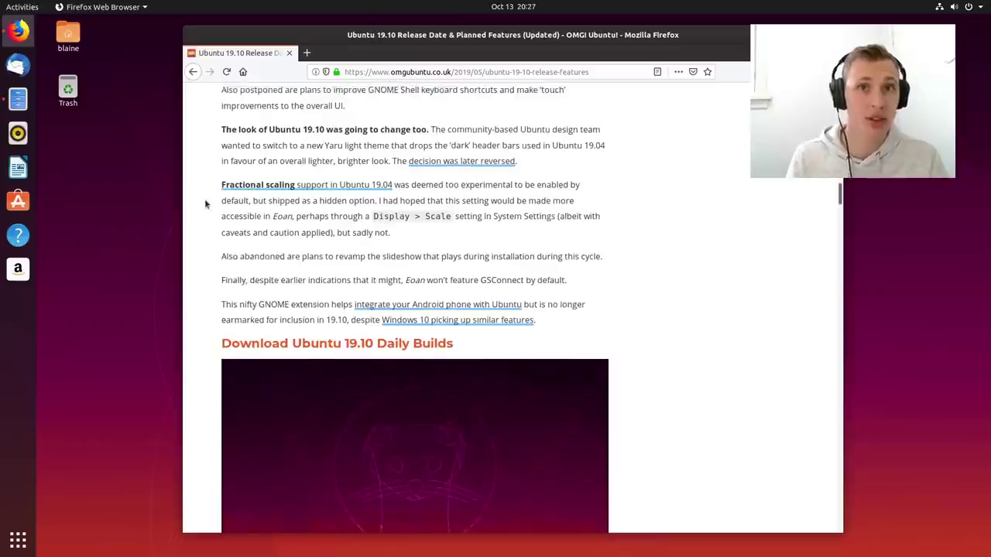
pyautogui.scroll(3, 209, 203)
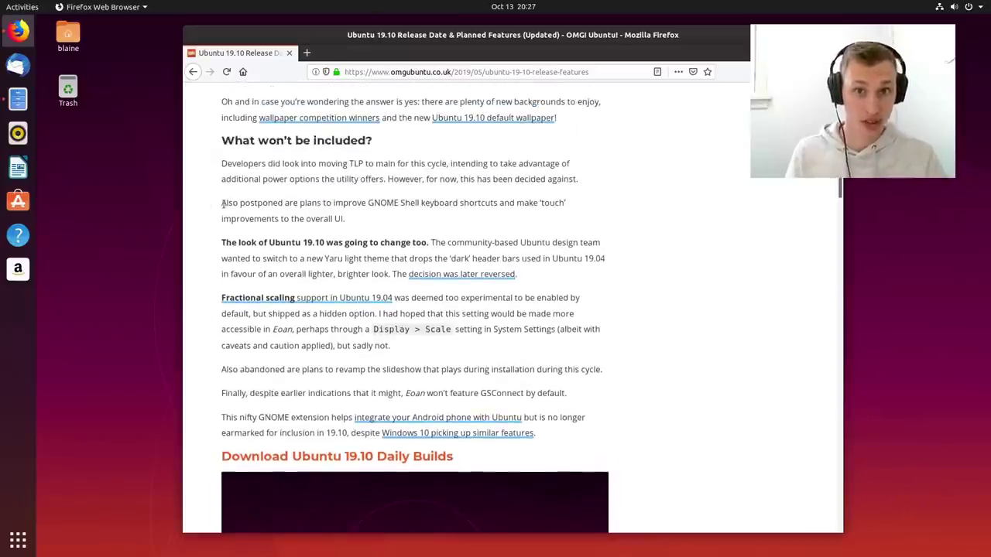
pyautogui.scroll(1, 220, 175)
pyautogui.scroll(-4, 395, 120)
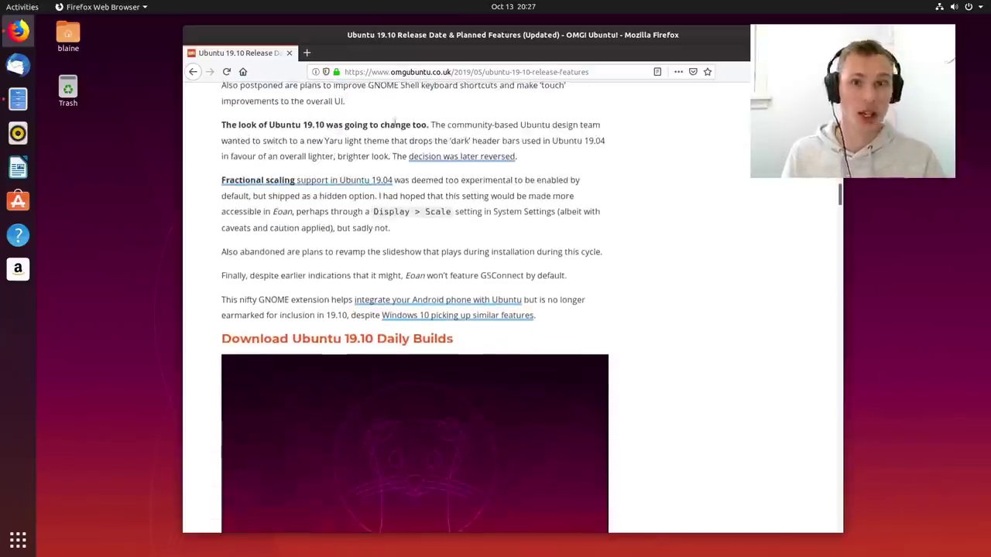
# - Hide Firefox with Ctrl+Q, then close the Files Home window
pyautogui.hotkey('ctrl', 'q')
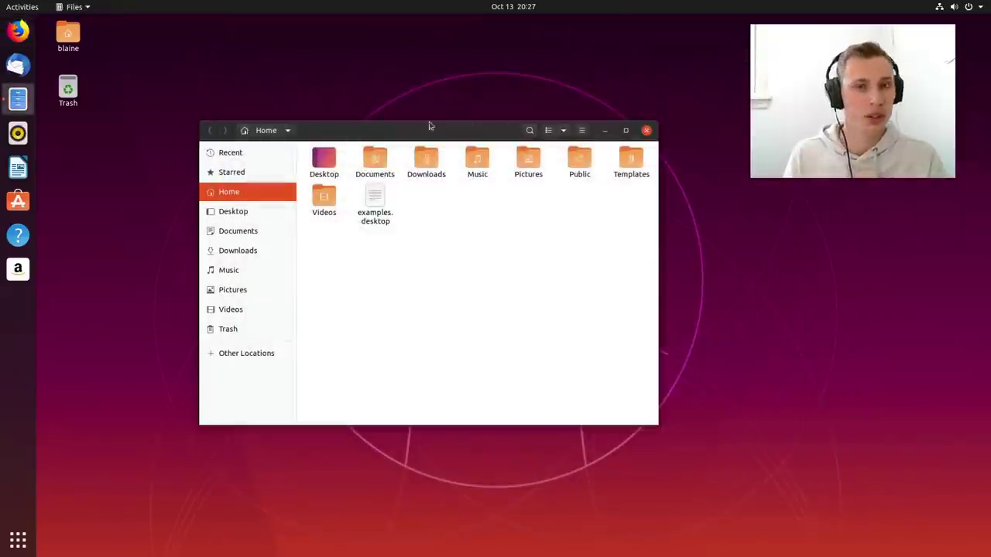
pyautogui.click(647, 130)
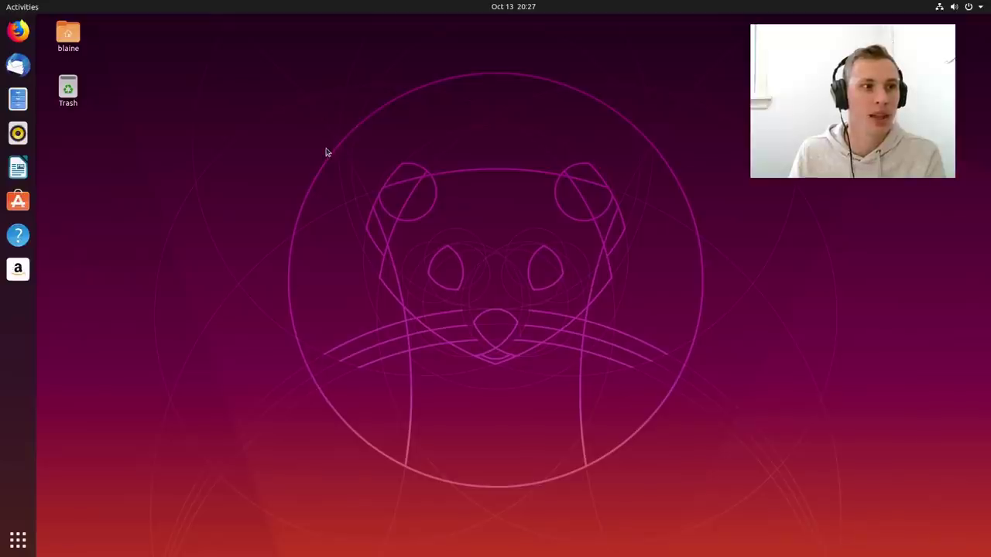
pyautogui.click(532, 8)
pyautogui.click(136, 47)
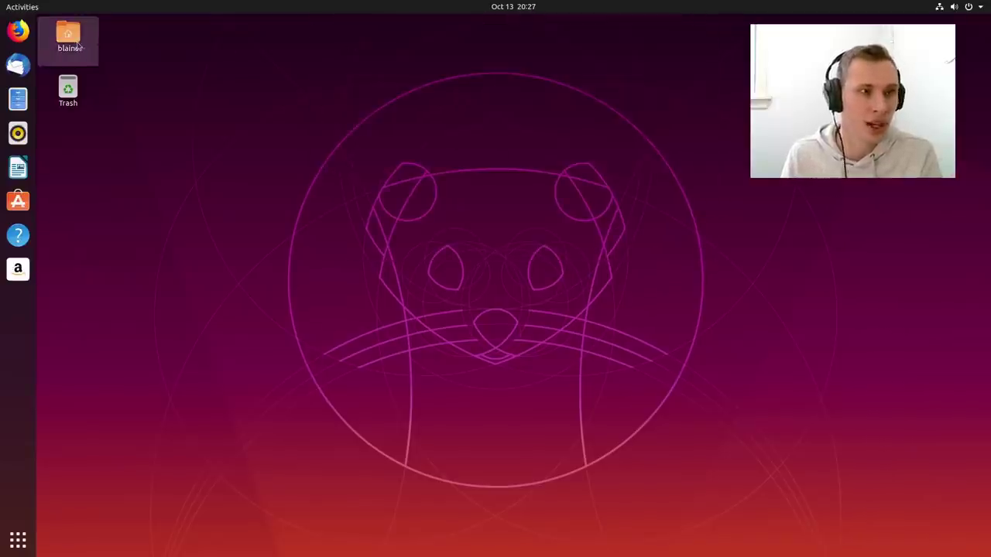
pyautogui.doubleClick(68, 39)
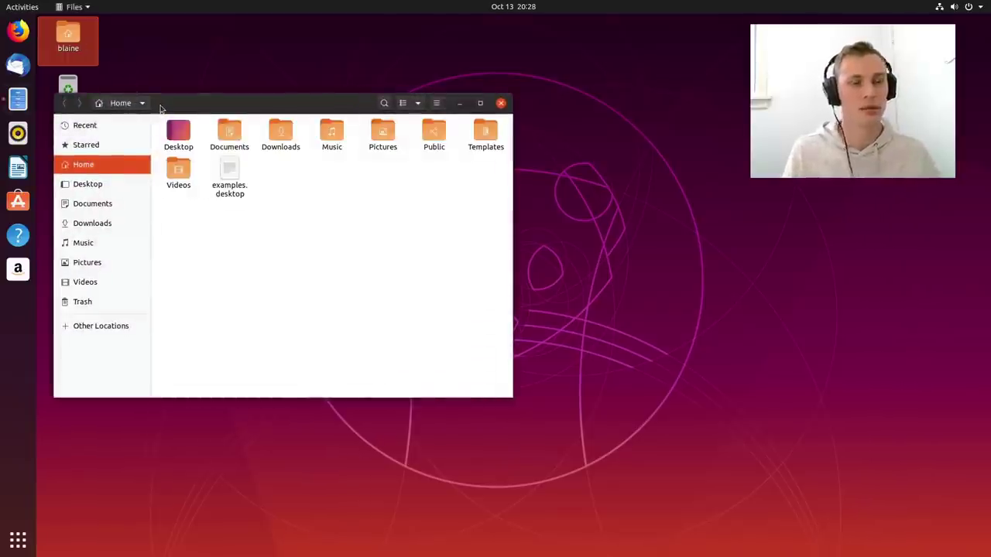
pyautogui.moveTo(162, 110); pyautogui.dragTo(197, 103)
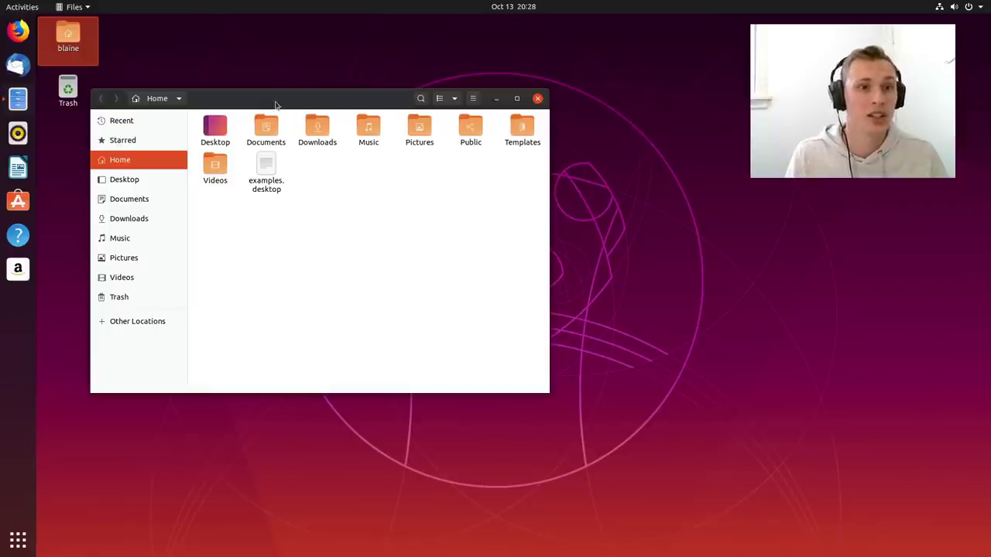
pyautogui.moveTo(272, 104); pyautogui.dragTo(295, 96)
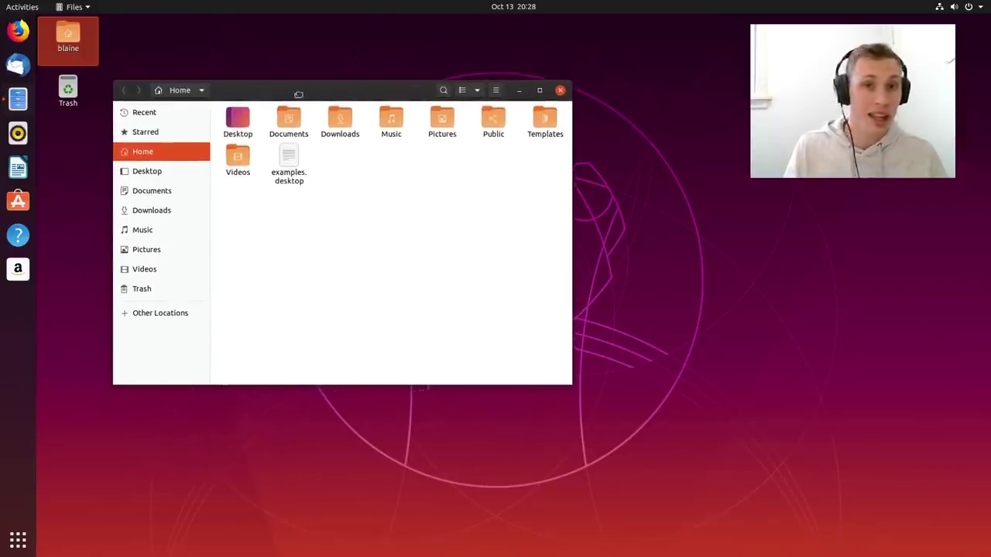
pyautogui.click(561, 91)
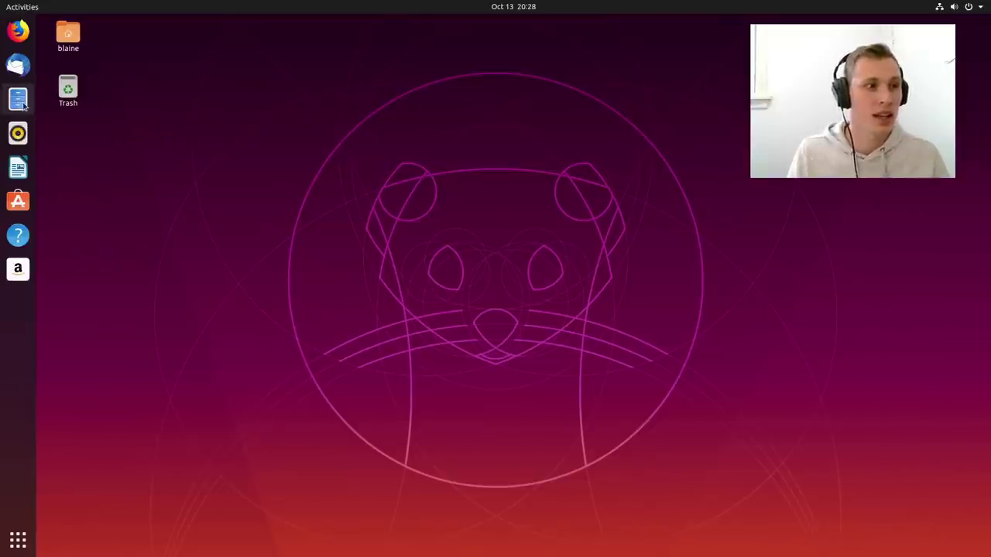
# - Search 'about' to view Settings' About page (version, memory, processor, disk), then close Settings
pyautogui.press('super')
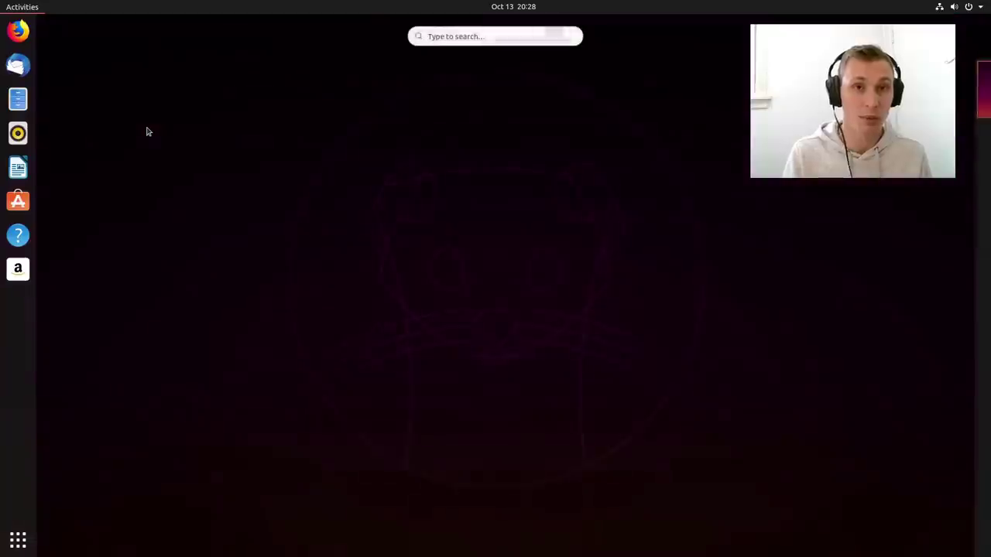
pyautogui.write('about')
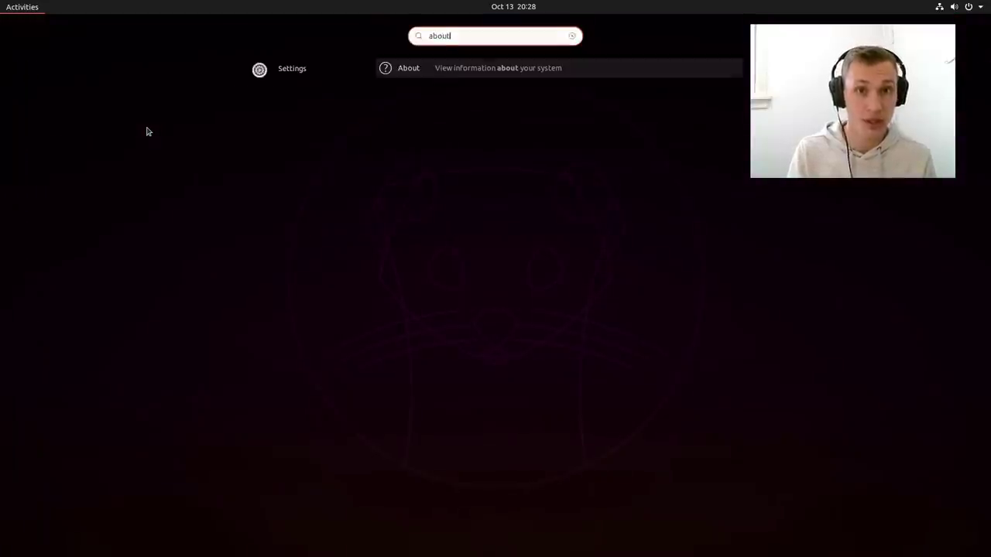
pyautogui.press('Return')
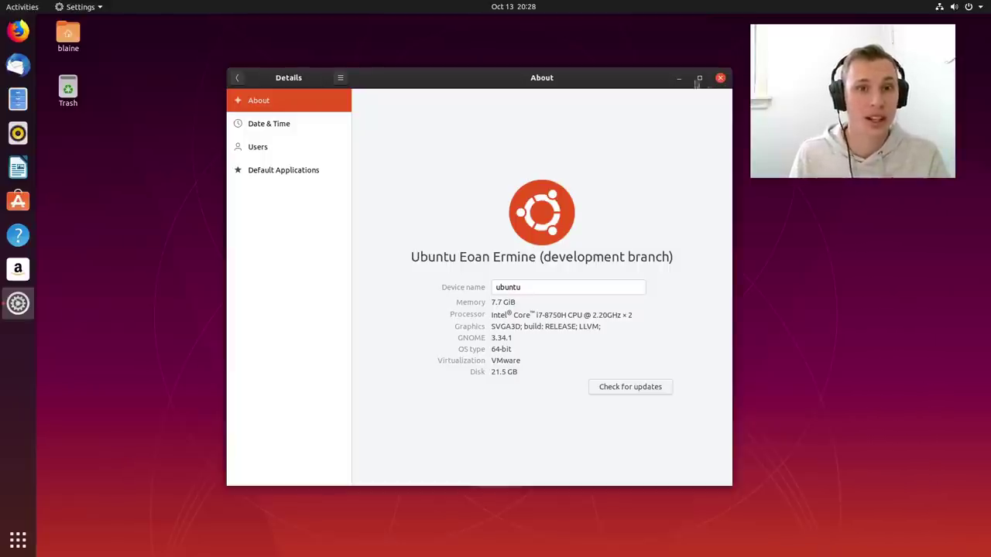
pyautogui.moveTo(656, 79); pyautogui.dragTo(638, 82)
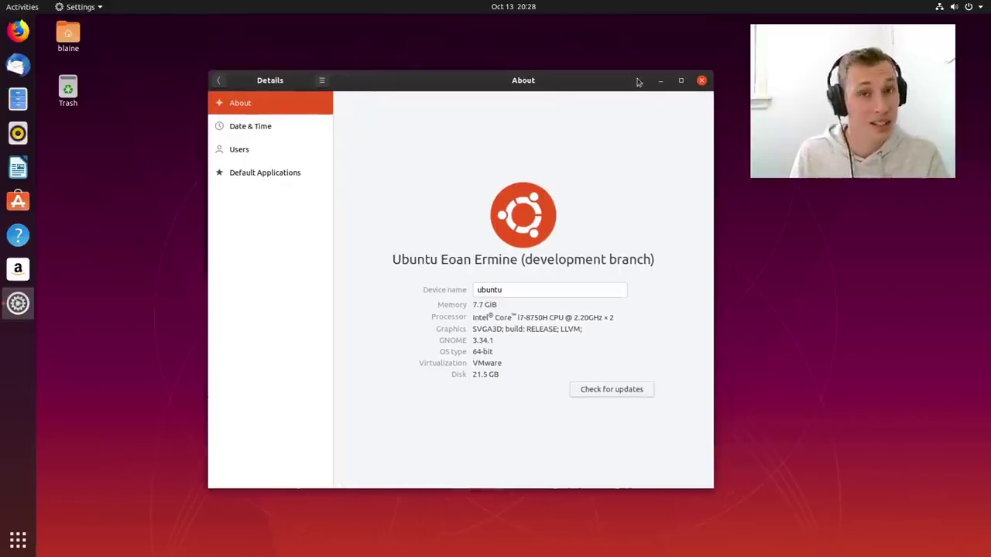
pyautogui.click(702, 80)
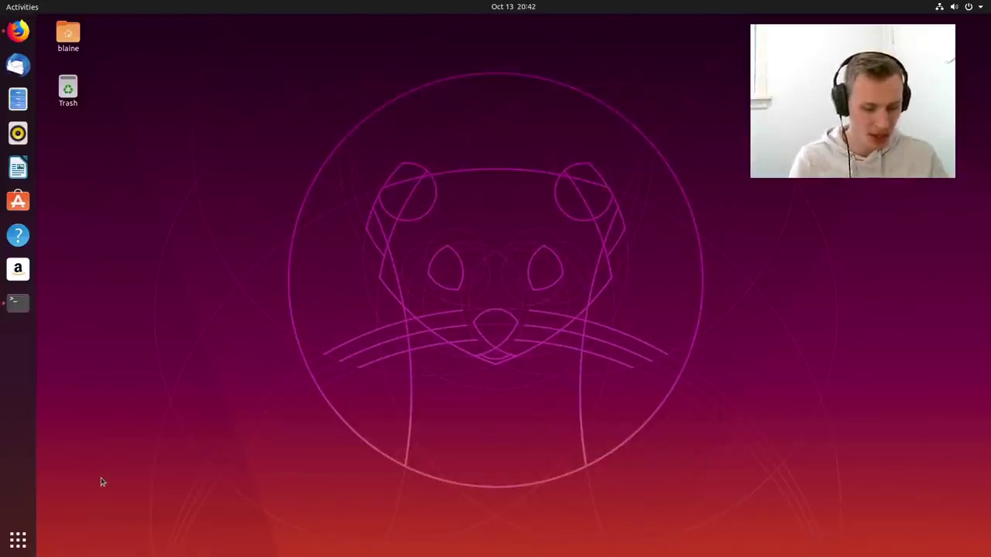
pyautogui.press('super+a')
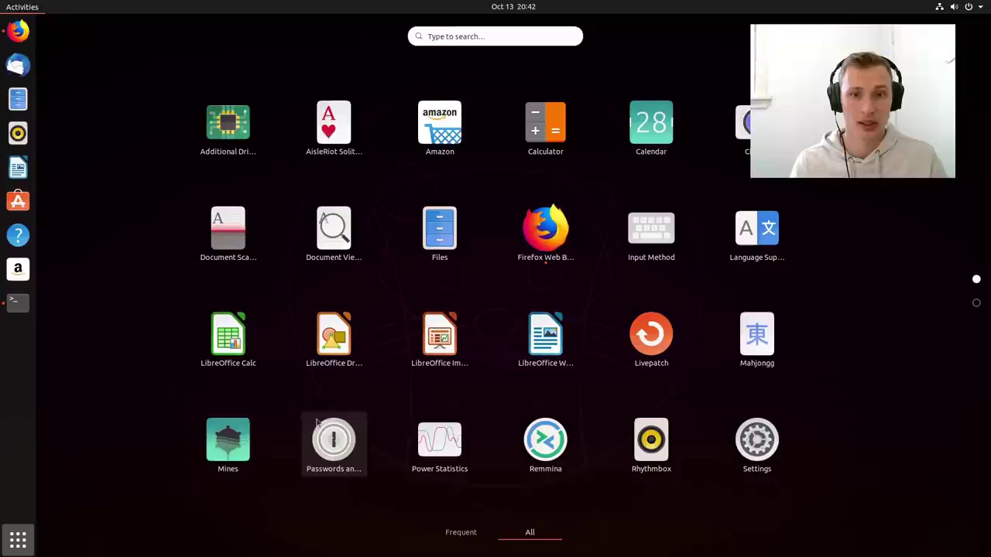
pyautogui.scroll(-1, 569, 313)
pyautogui.scroll(1, 567, 313)
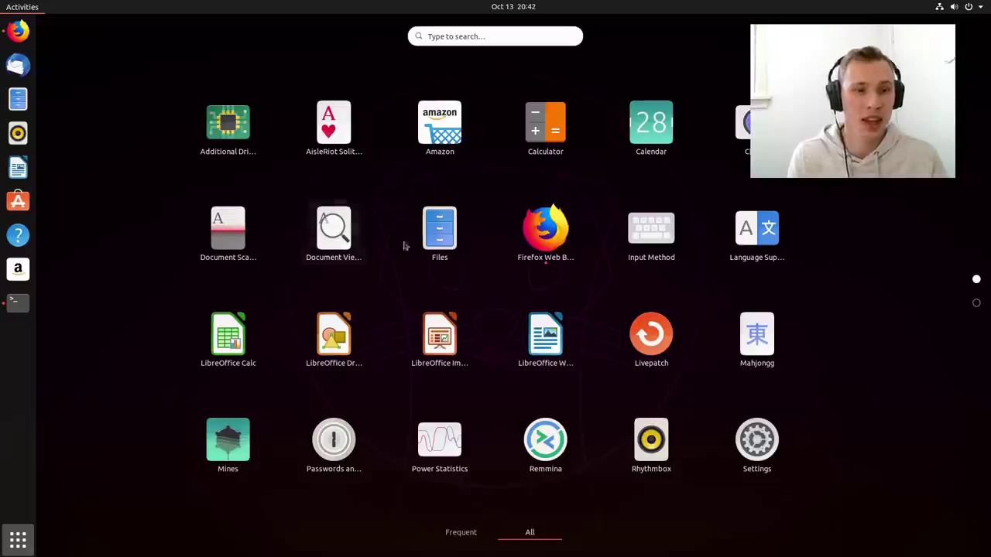
pyautogui.click(435, 234)
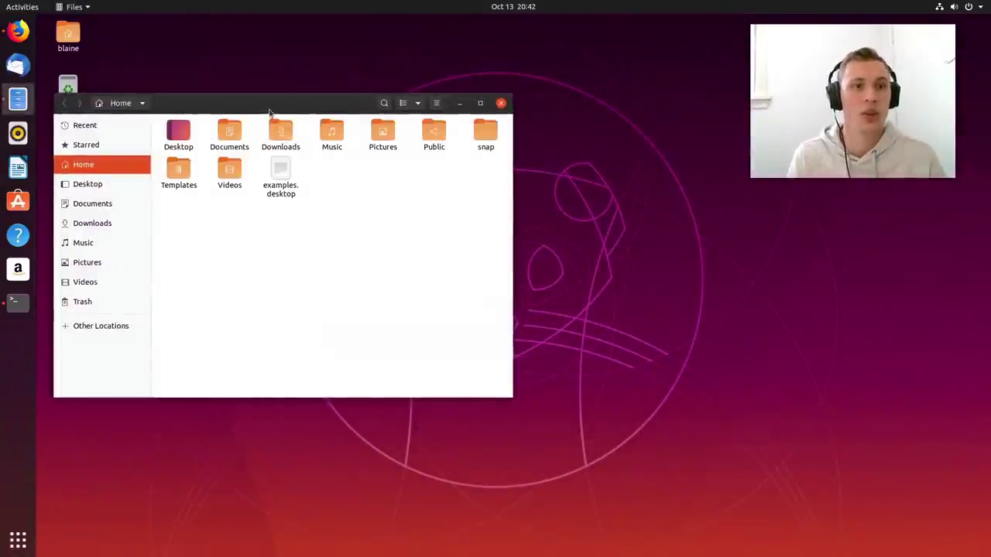
pyautogui.moveTo(270, 112); pyautogui.dragTo(410, 110)
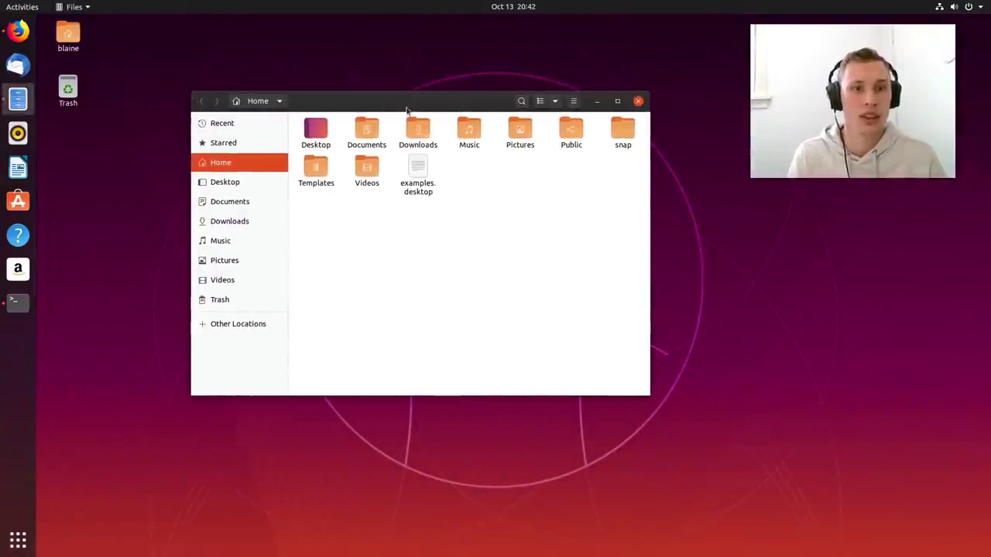
pyautogui.click(638, 102)
pyautogui.click(543, 5)
pyautogui.click(526, 10)
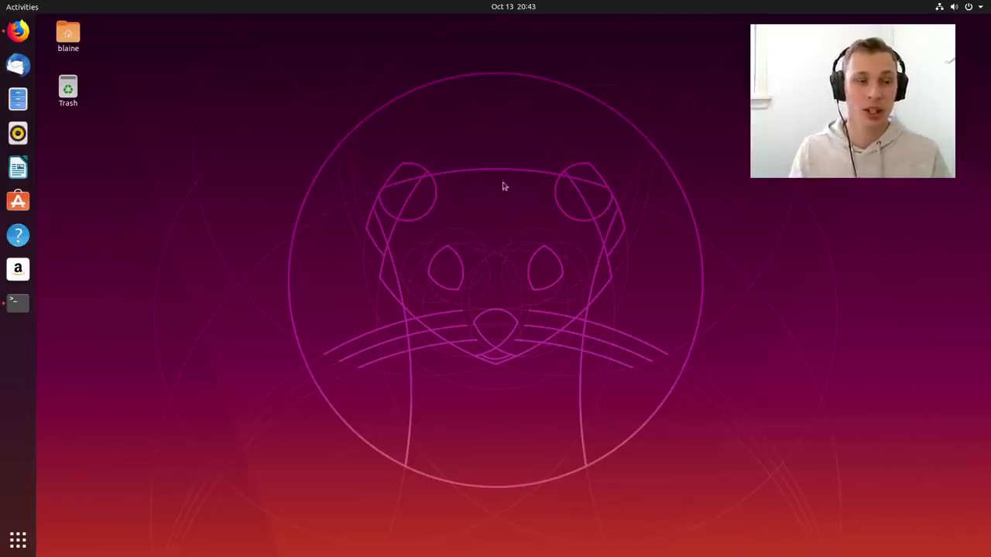
pyautogui.press('super+a')
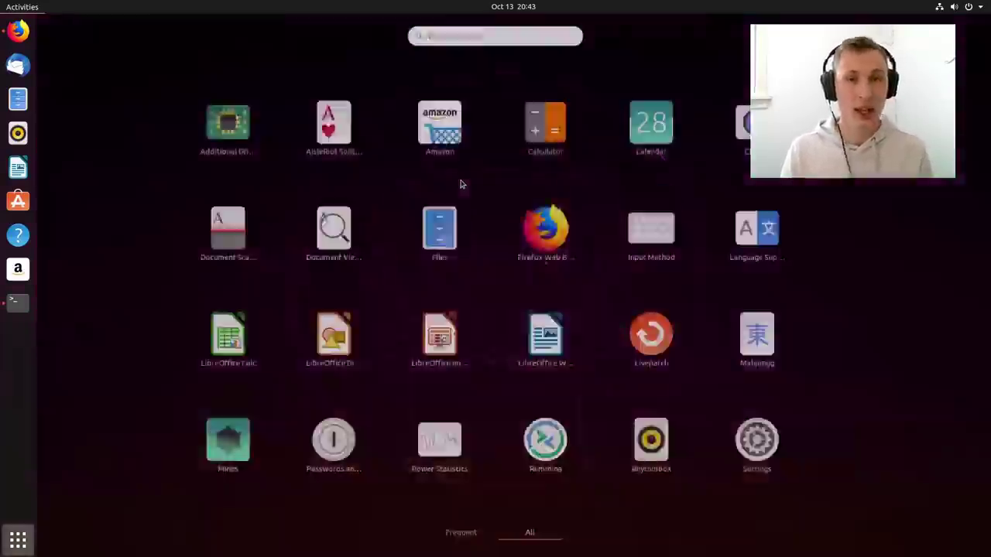
pyautogui.scroll(-1, 469, 185)
pyautogui.scroll(1, 475, 187)
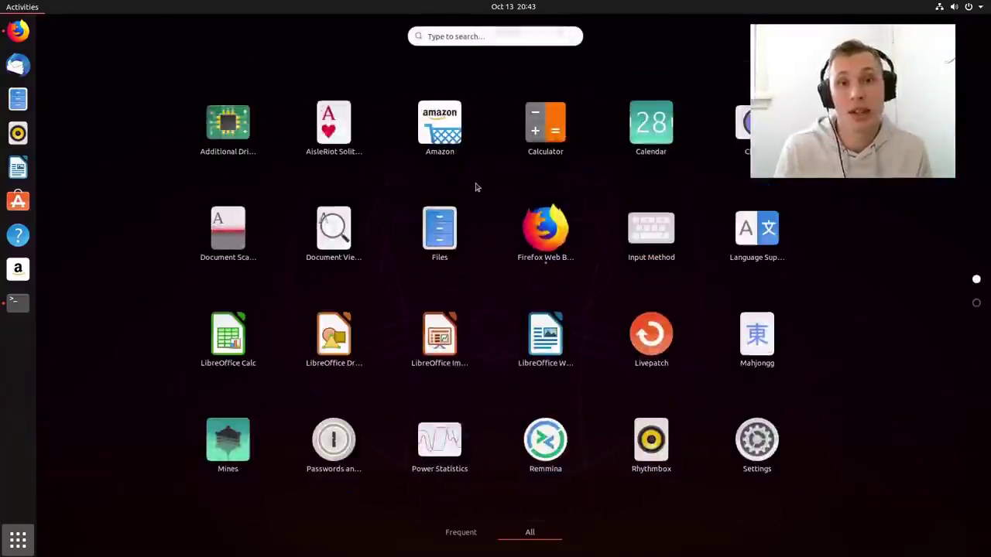
pyautogui.scroll(-1, 475, 186)
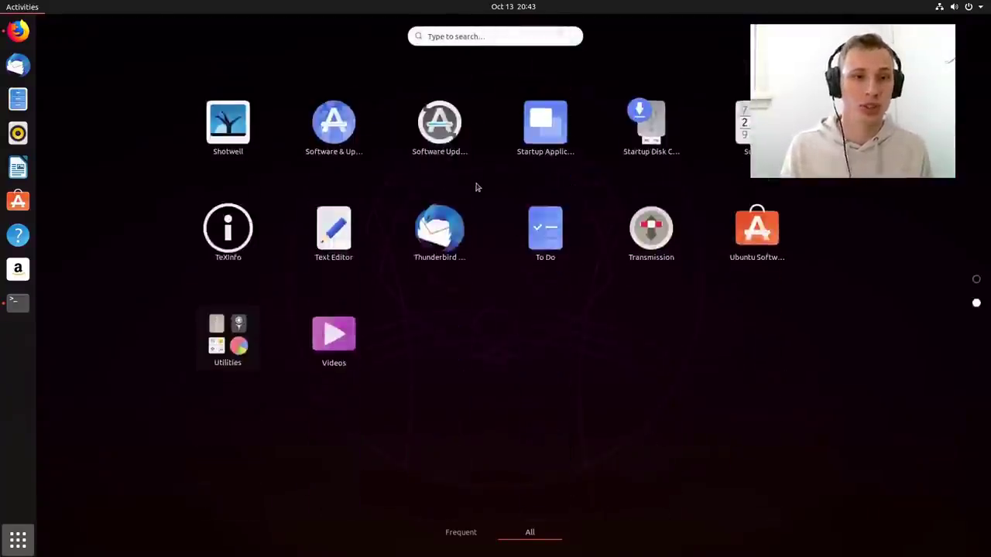
pyautogui.scroll(1, 476, 186)
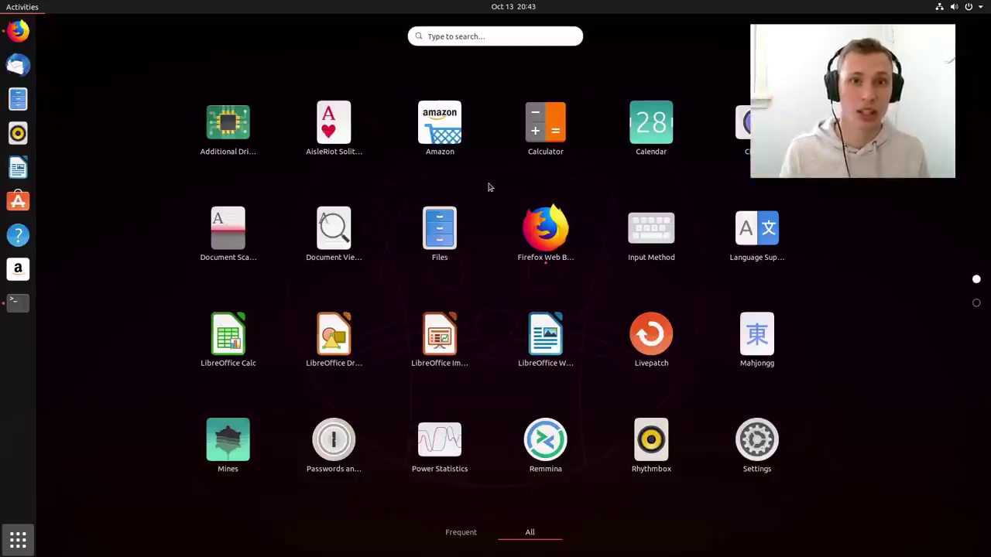
pyautogui.press('Escape')
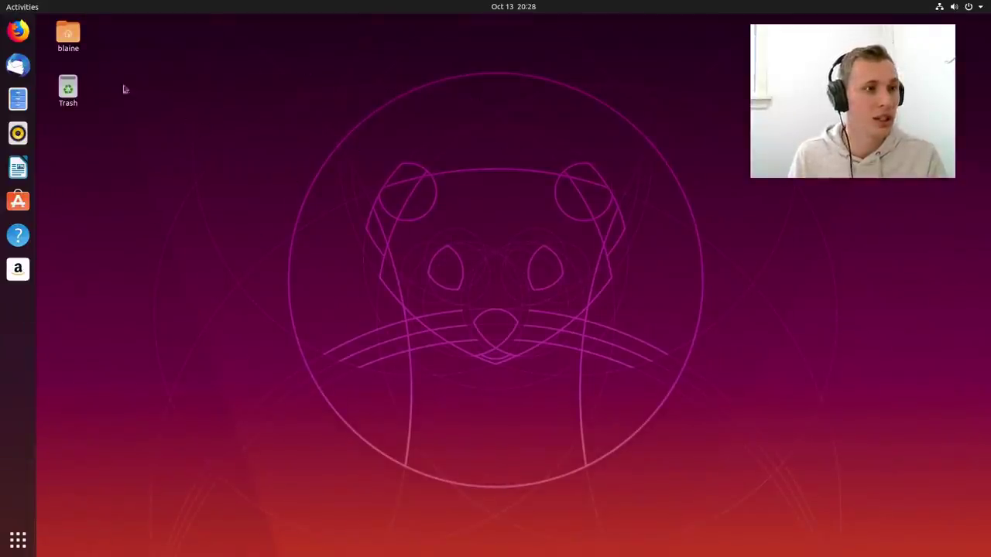
# - Select the desktop home folder icon, then open and close the calendar panel
pyautogui.click(68, 37)
pyautogui.click(519, 13)
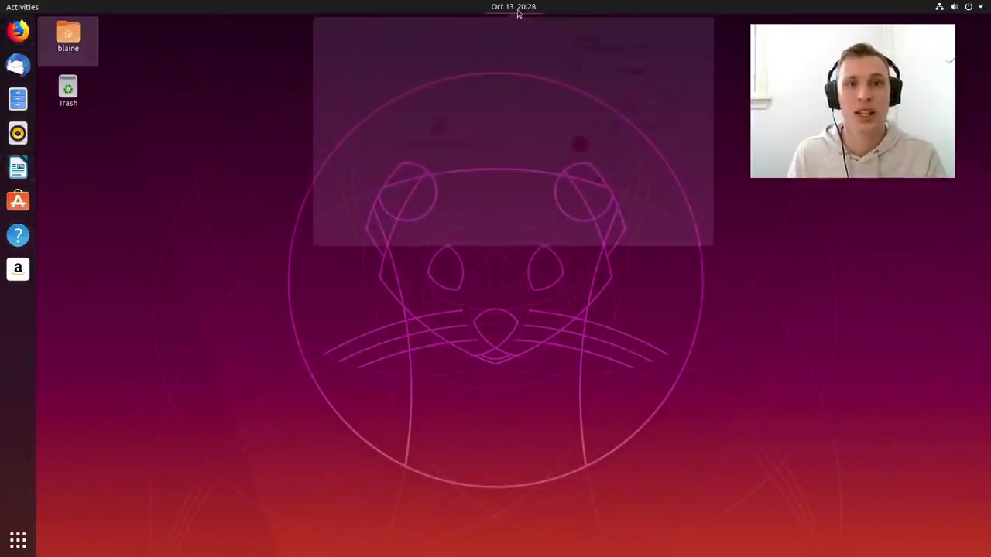
pyautogui.click(518, 13)
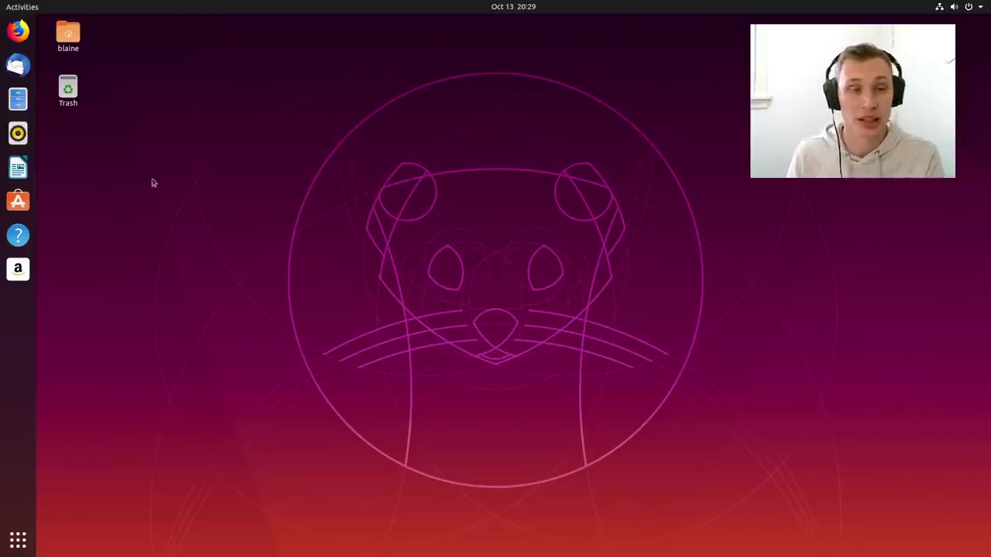
# - Launch Ubuntu Software, move it left, and browse Editor's Picks, Recent Releases and recommended rows
pyautogui.click(18, 200)
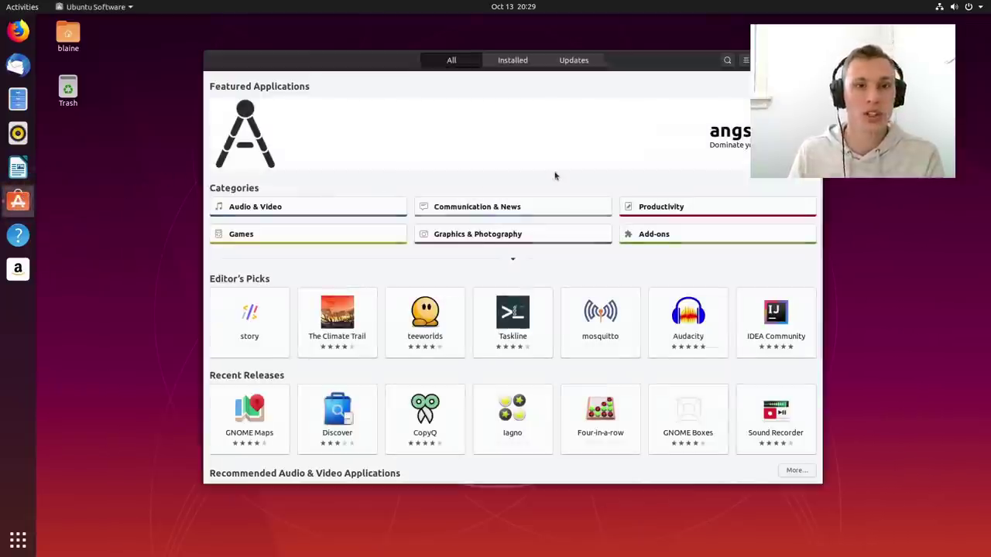
pyautogui.moveTo(630, 64); pyautogui.dragTo(552, 54)
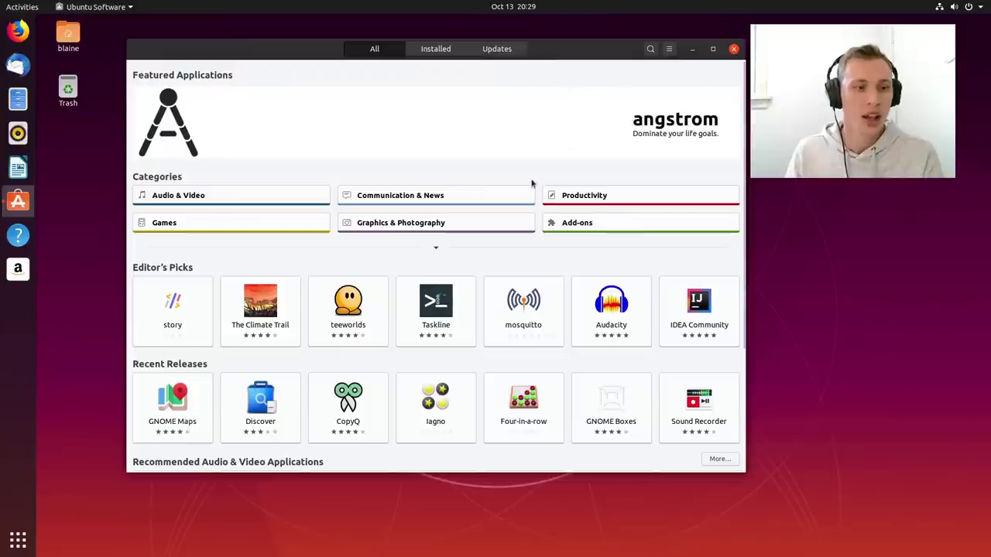
pyautogui.scroll(-5, 504, 186)
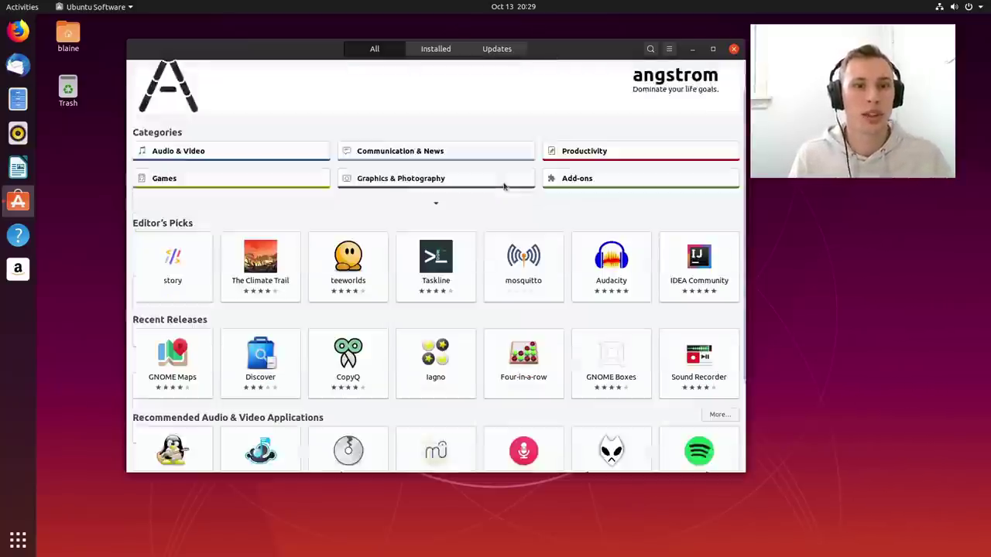
pyautogui.scroll(4, 504, 186)
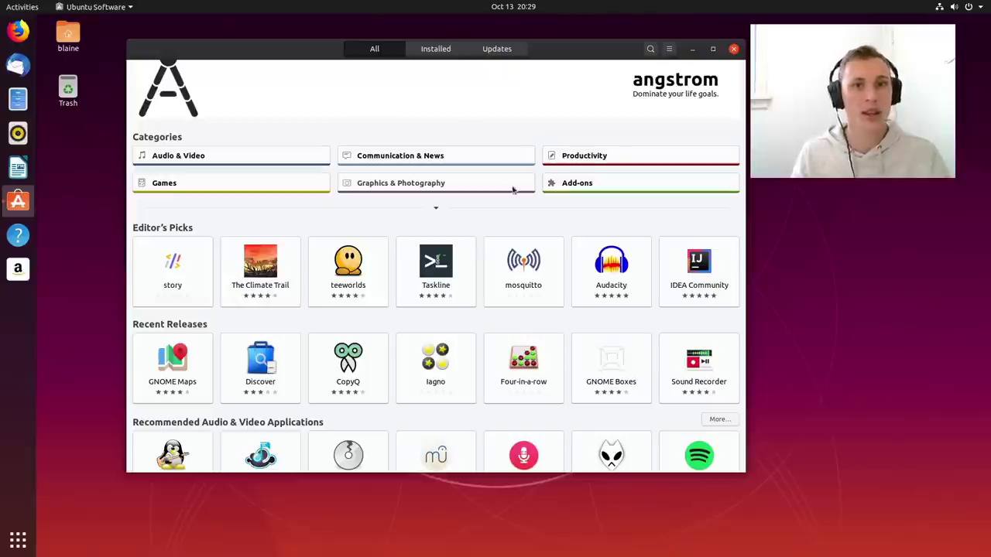
pyautogui.scroll(1, 511, 191)
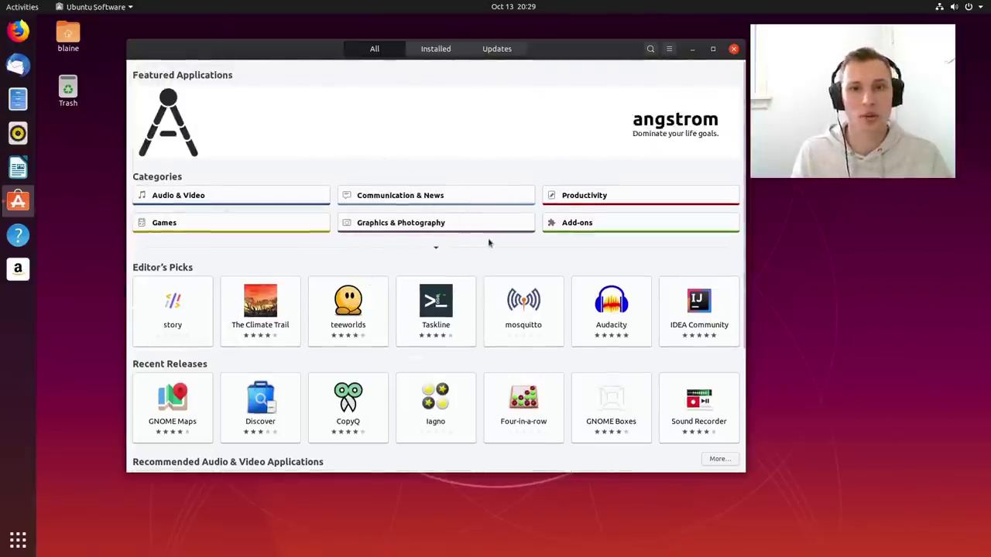
pyautogui.moveTo(743, 200); pyautogui.dragTo(752, 362)
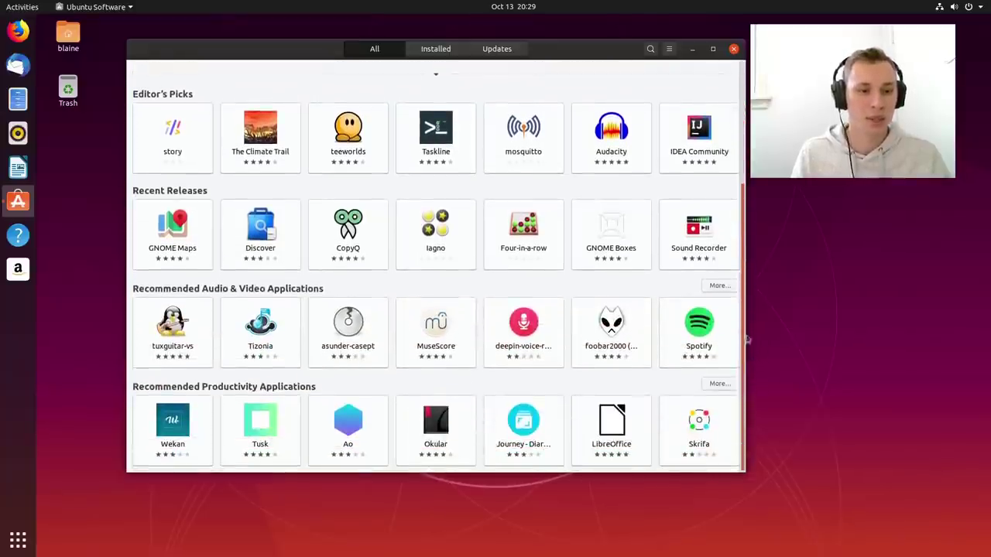
pyautogui.scroll(5, 745, 337)
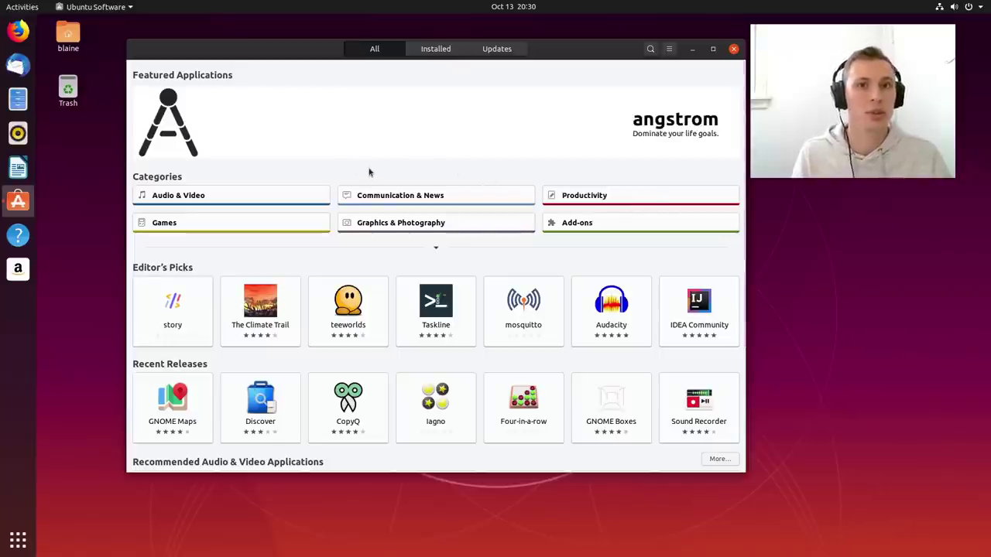
pyautogui.scroll(-4, 399, 207)
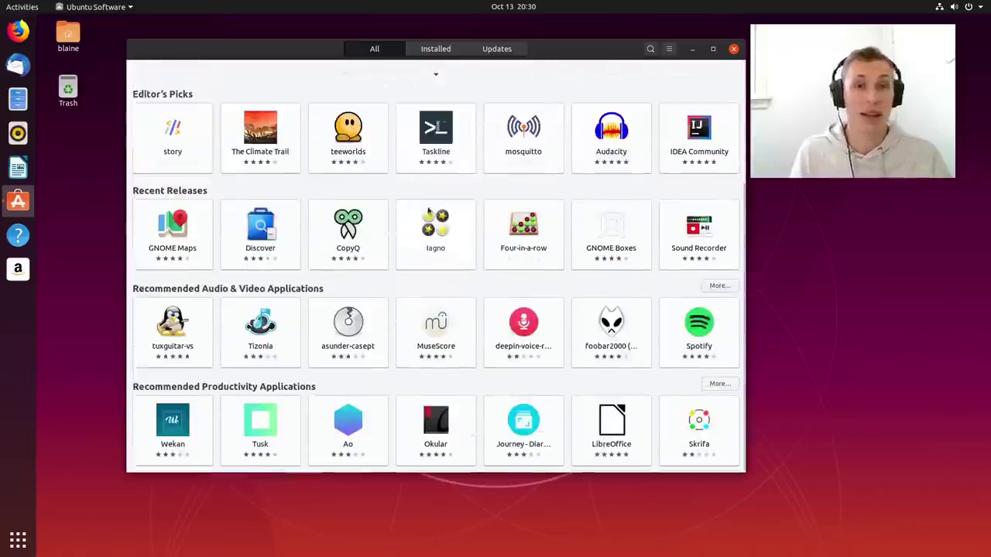
pyautogui.scroll(4, 425, 215)
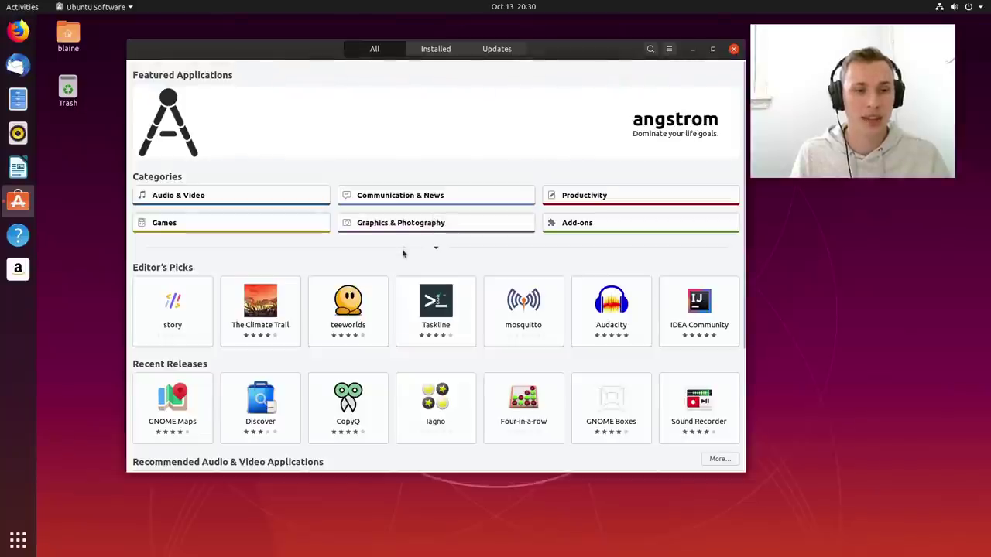
pyautogui.scroll(-4, 403, 253)
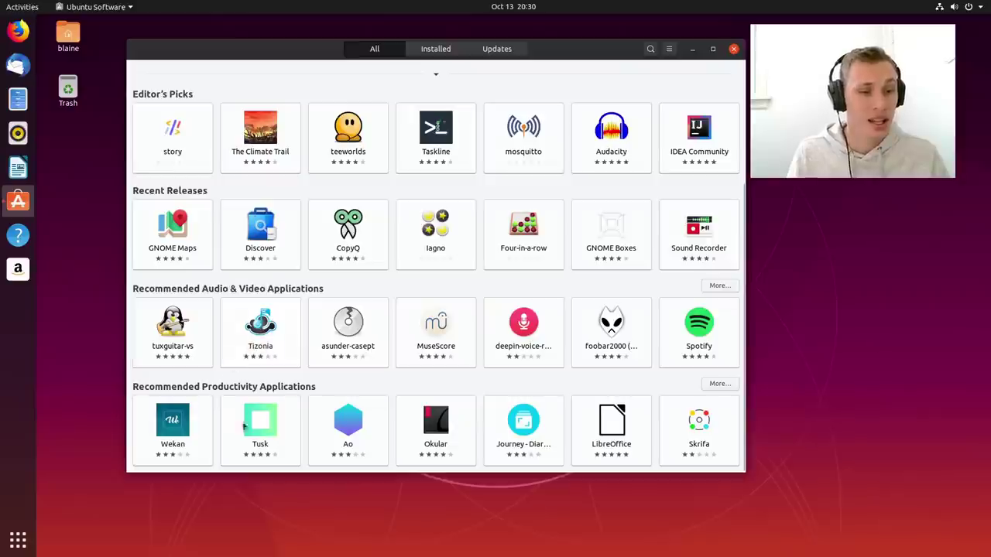
# - Open the Ao app's details page and scroll through it
pyautogui.click(349, 426)
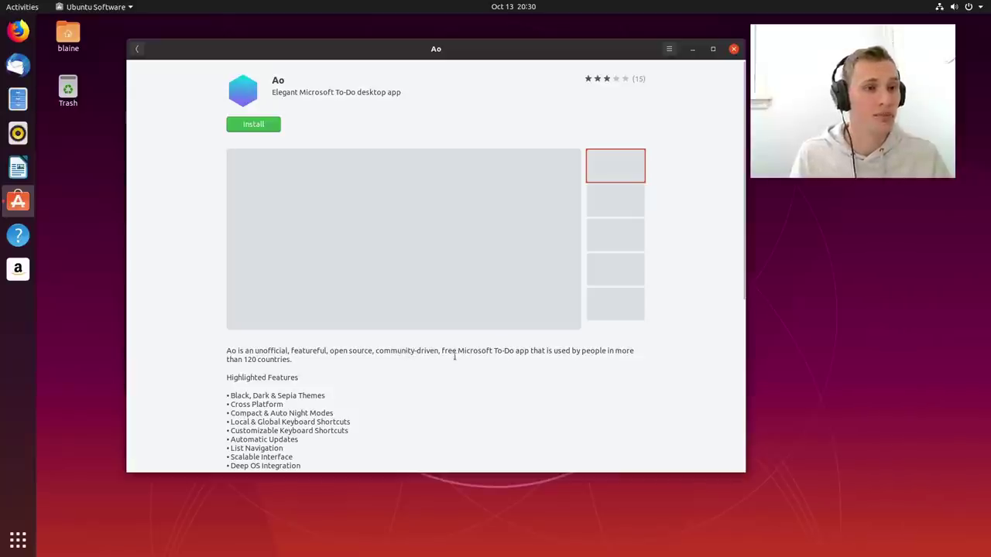
pyautogui.scroll(-5, 469, 364)
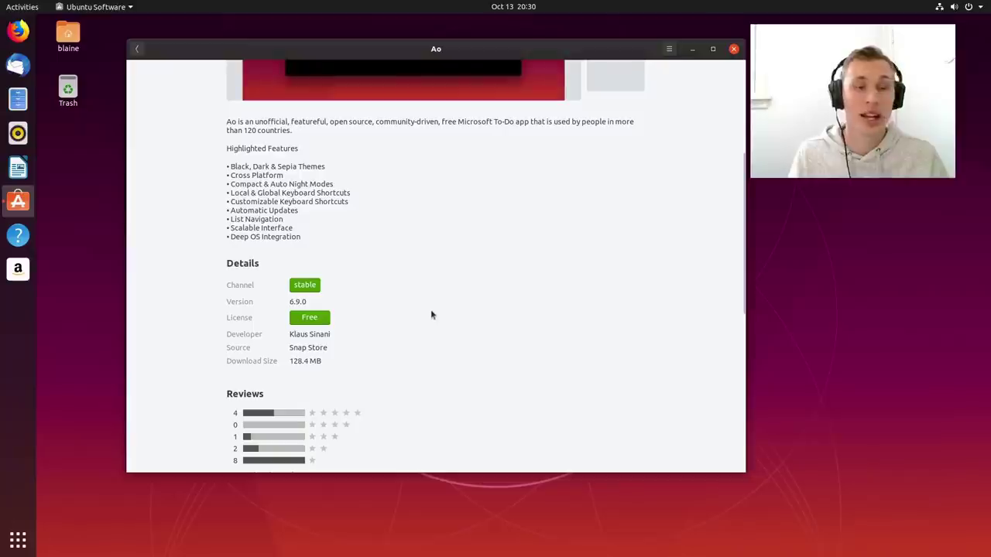
pyautogui.scroll(3, 487, 363)
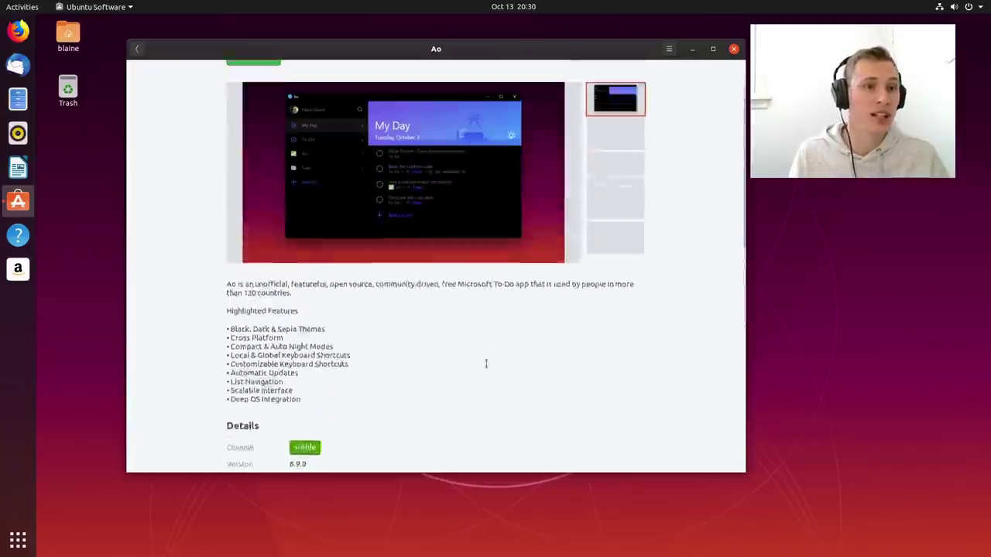
# - Return to the Explore overview and scroll the featured apps and categories
pyautogui.click(137, 48)
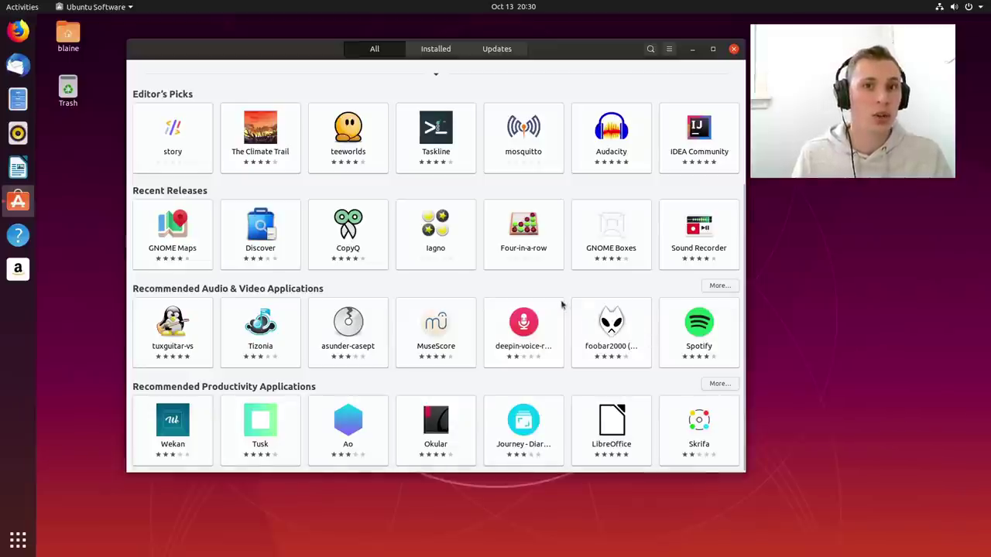
pyautogui.scroll(3, 613, 286)
pyautogui.scroll(2, 614, 290)
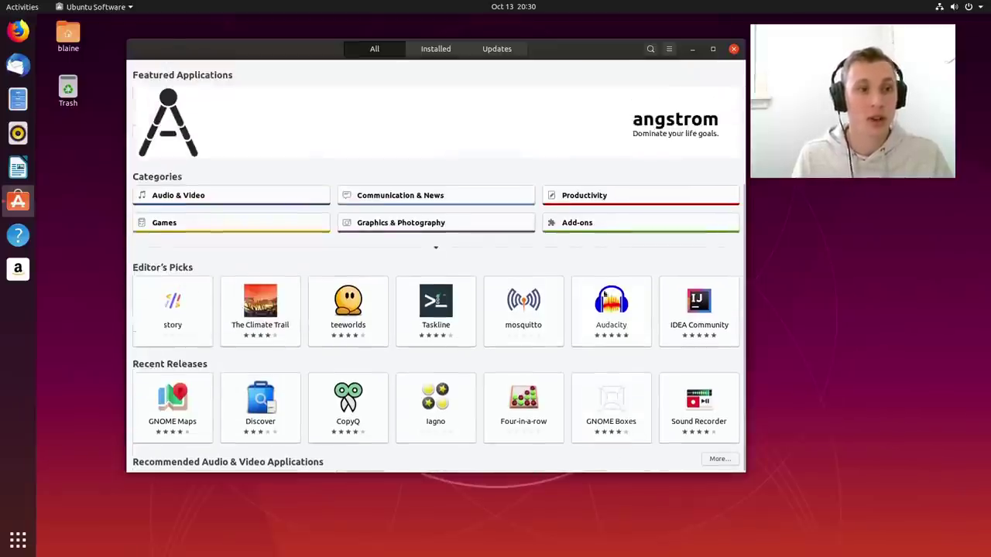
pyautogui.scroll(-4, 581, 292)
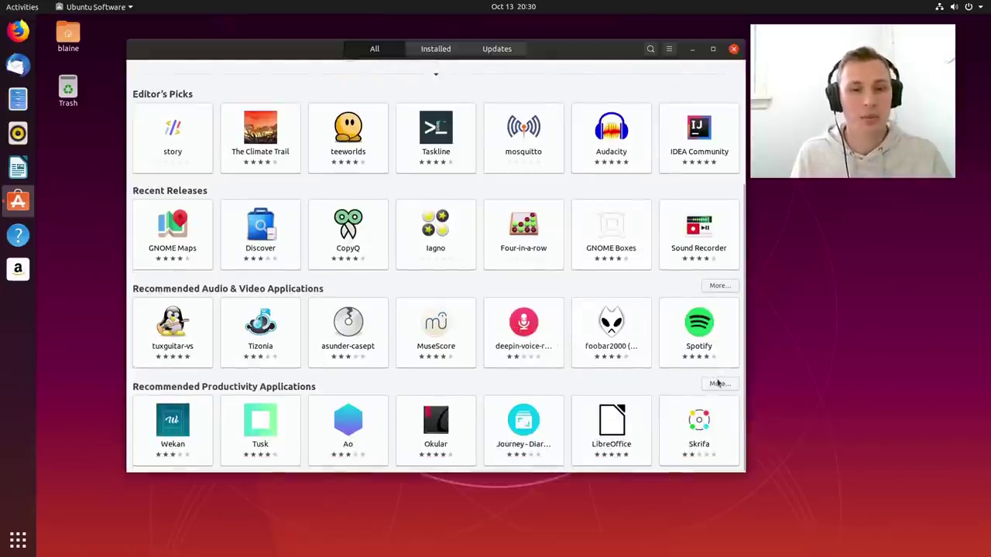
pyautogui.scroll(4, 566, 391)
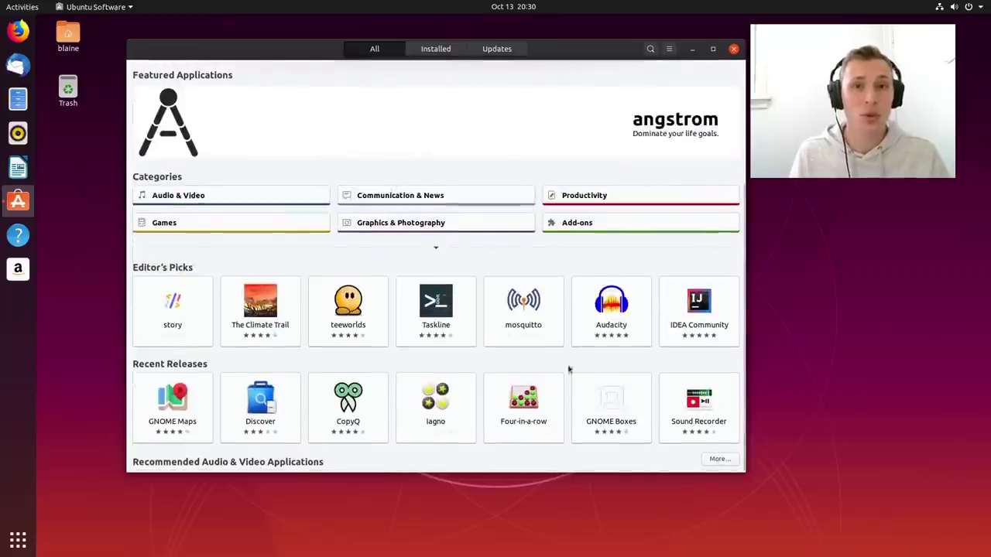
# - Search 'bluem' and view the BlueMail app's details page
pyautogui.click(651, 49)
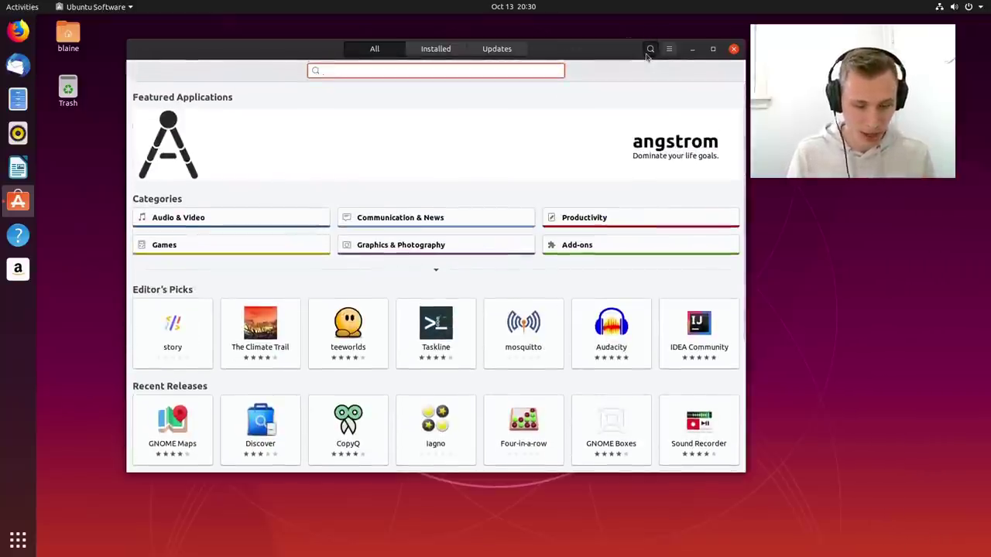
pyautogui.write('bluemail')
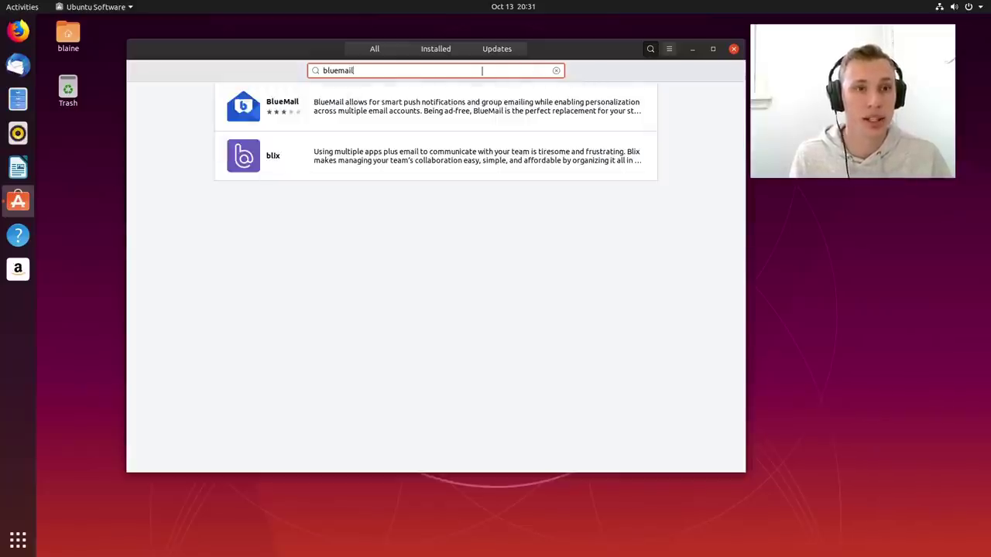
pyautogui.click(337, 117)
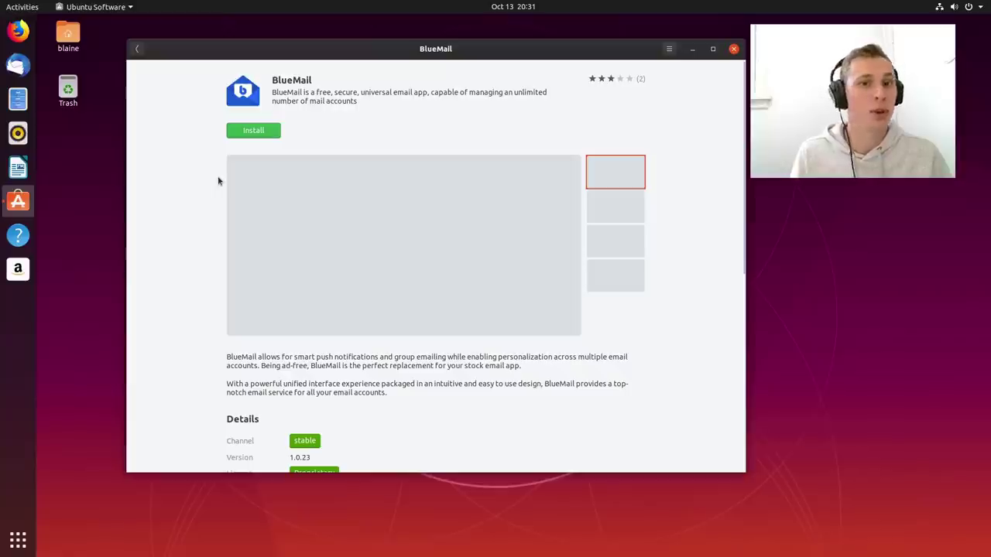
pyautogui.scroll(-5, 219, 181)
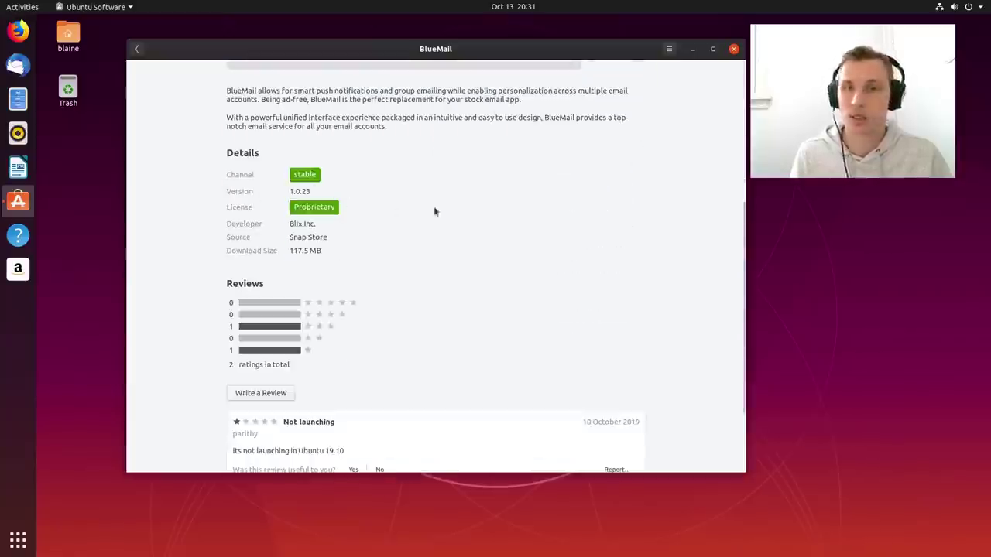
pyautogui.scroll(5, 438, 210)
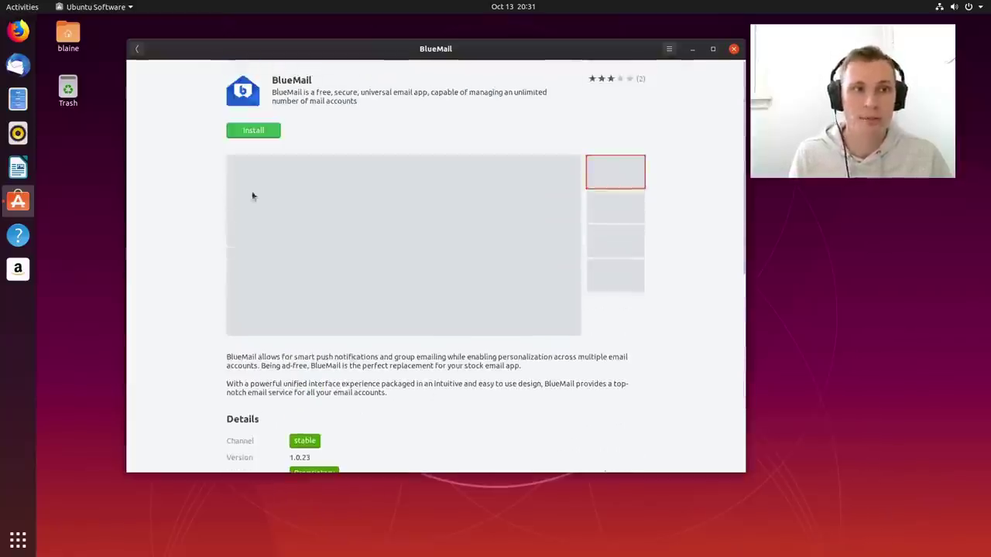
# - Clear the bluemail search and scroll the All page's featured apps again
pyautogui.click(138, 50)
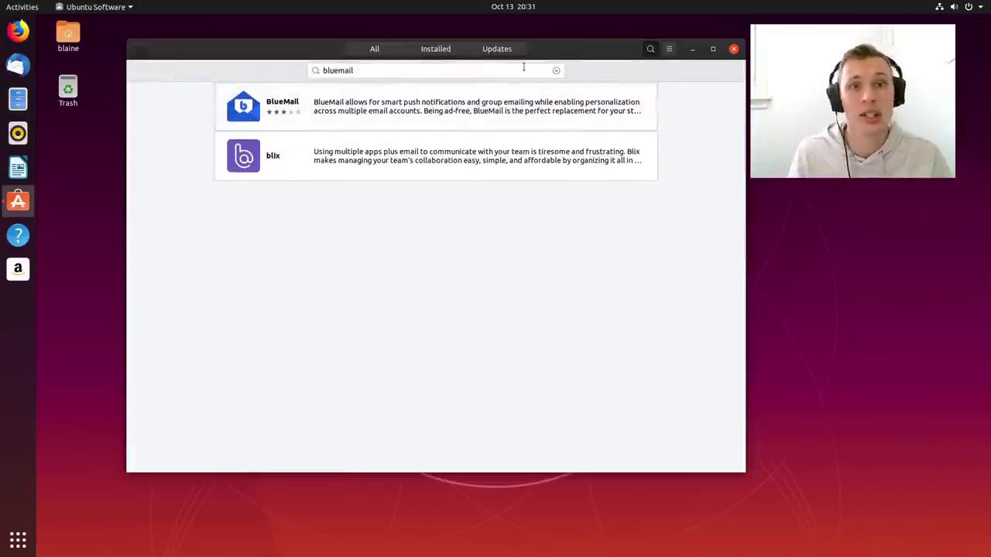
pyautogui.click(557, 71)
pyautogui.click(368, 51)
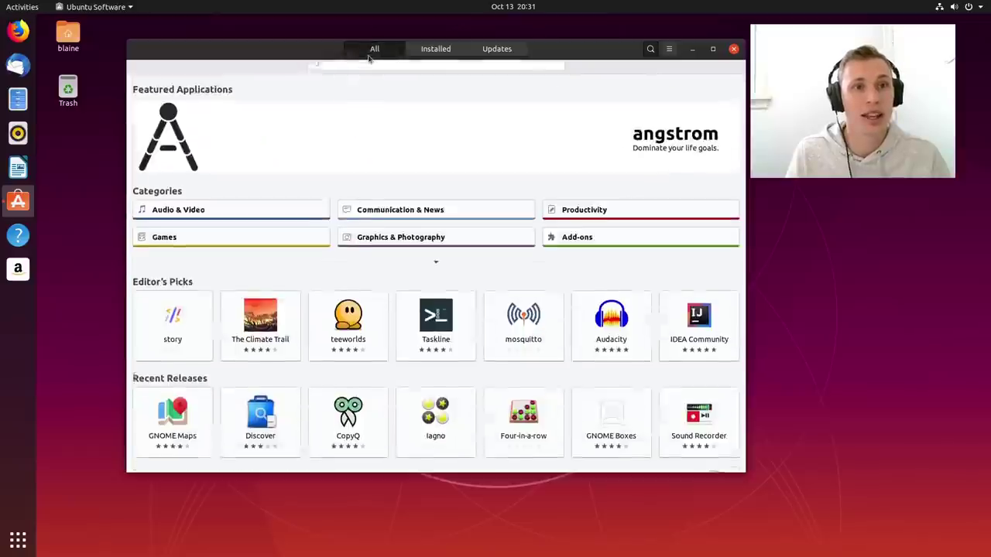
pyautogui.scroll(-5, 425, 210)
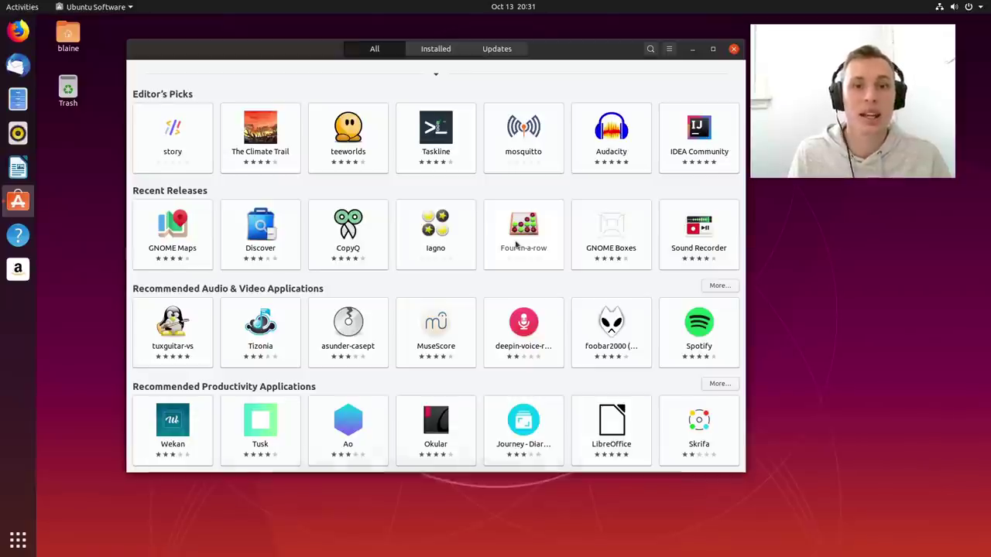
pyautogui.scroll(5, 517, 244)
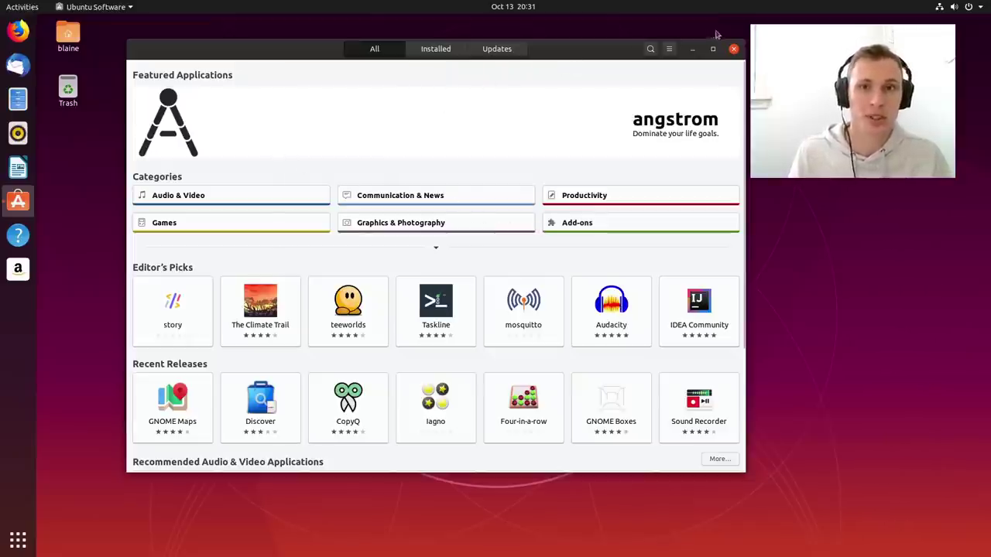
# - Close Ubuntu Software, try Calculator from the app grid, then open a Terminal window
pyautogui.click(734, 49)
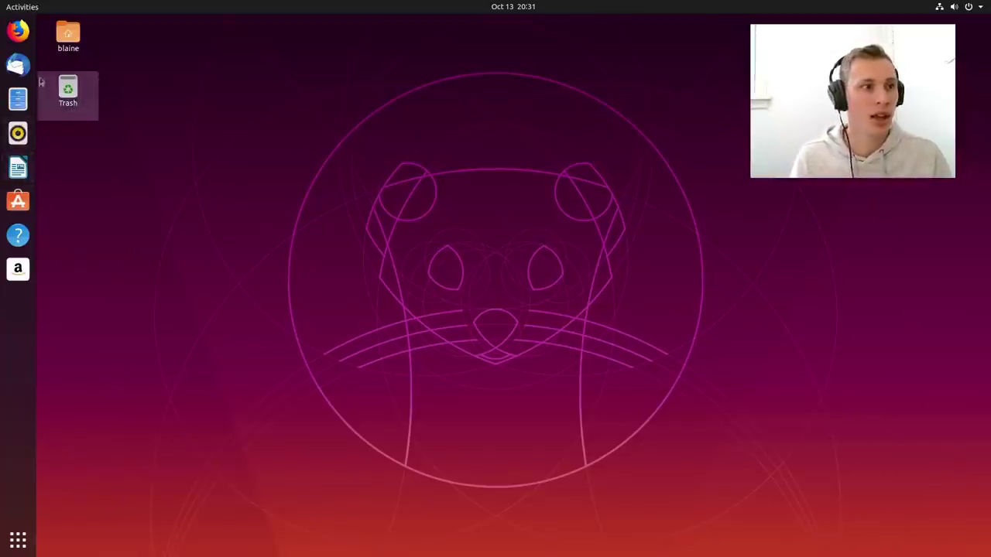
pyautogui.click(17, 540)
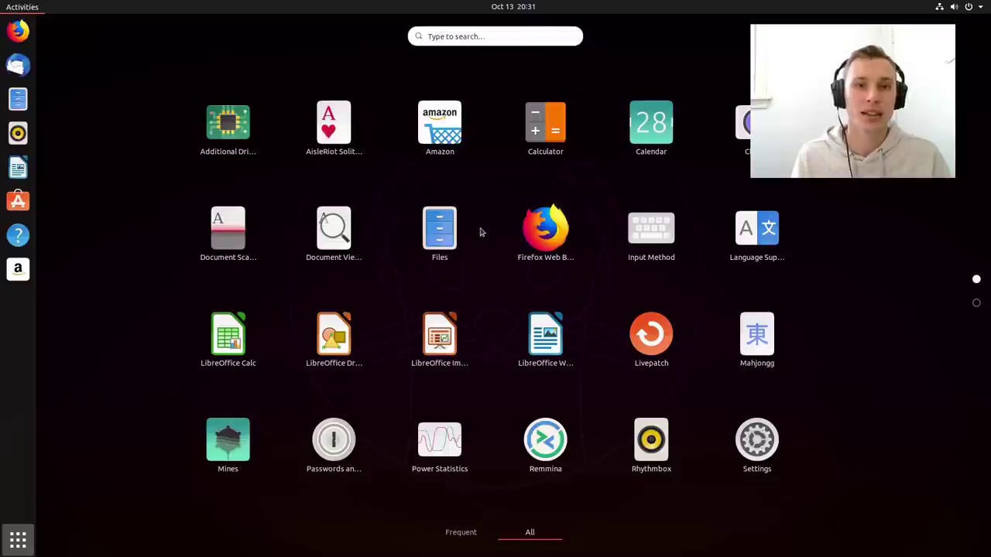
pyautogui.click(548, 138)
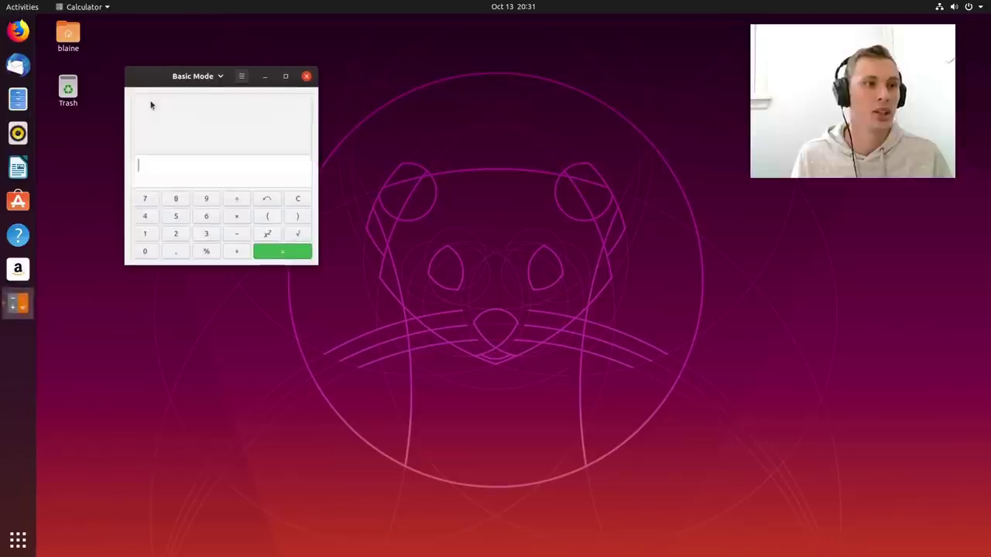
pyautogui.moveTo(163, 81); pyautogui.dragTo(227, 80)
pyautogui.click(366, 75)
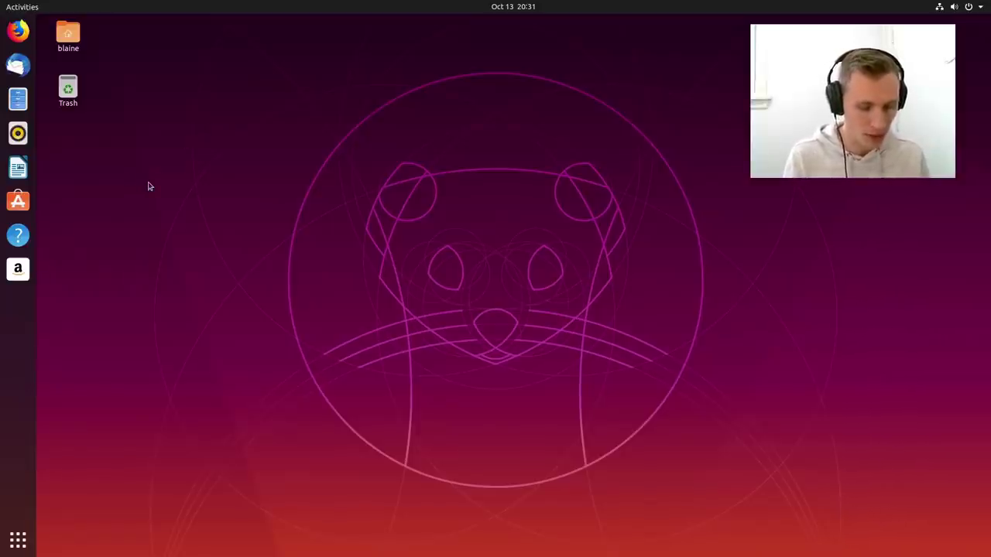
pyautogui.hotkey('ctrl', 'alt', 't')
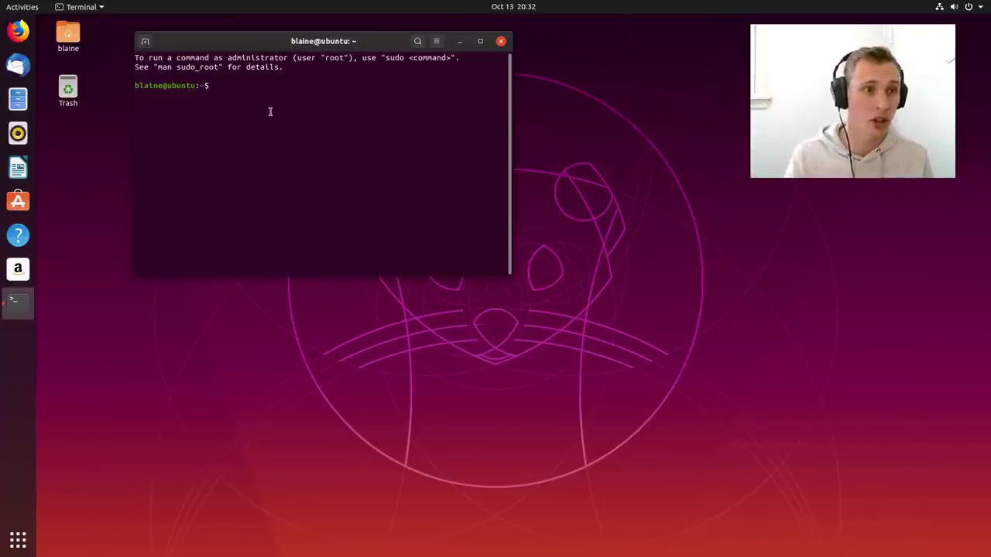
# - Move the terminal down and run 'sudo apt install chromium-browser'
pyautogui.moveTo(250, 45); pyautogui.dragTo(305, 81)
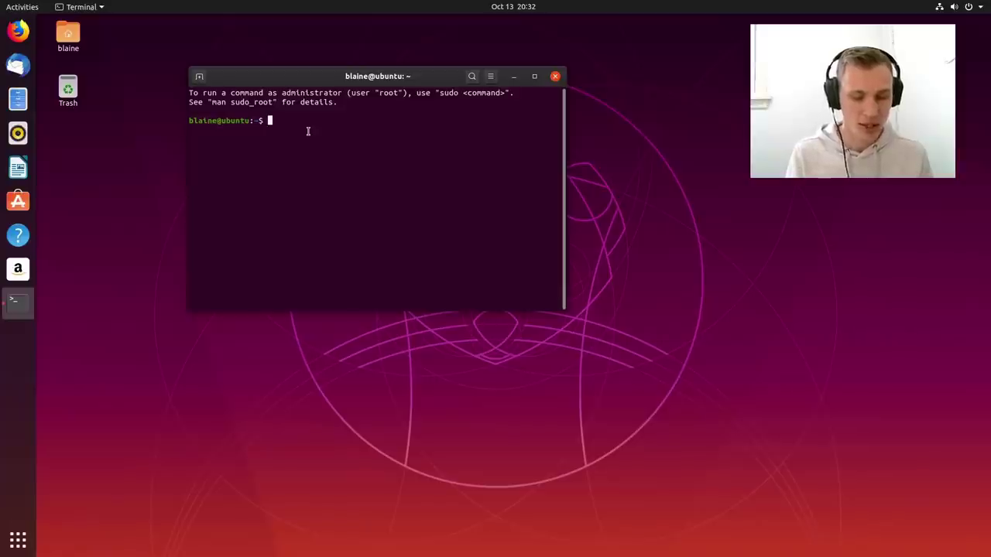
pyautogui.write('sudo apt')
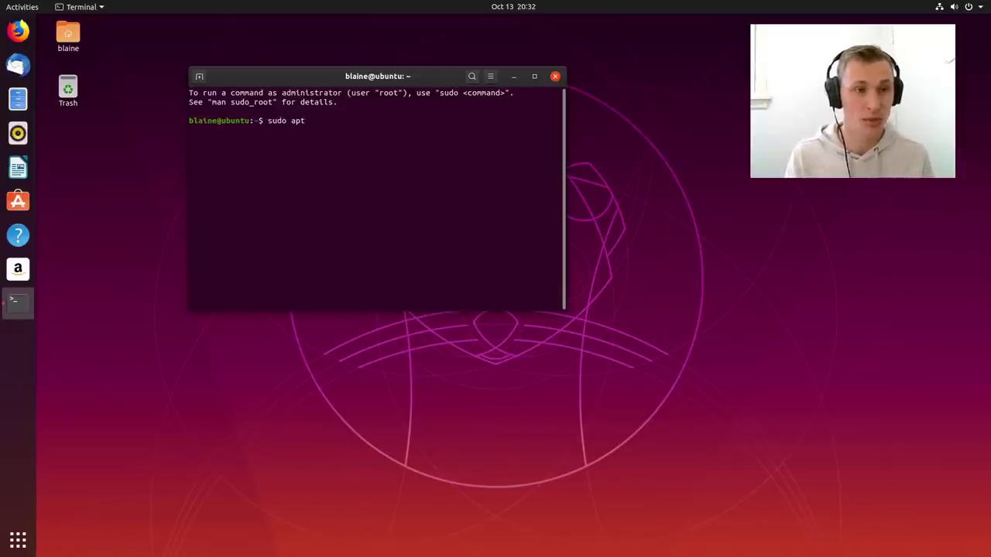
pyautogui.write(' install ch')
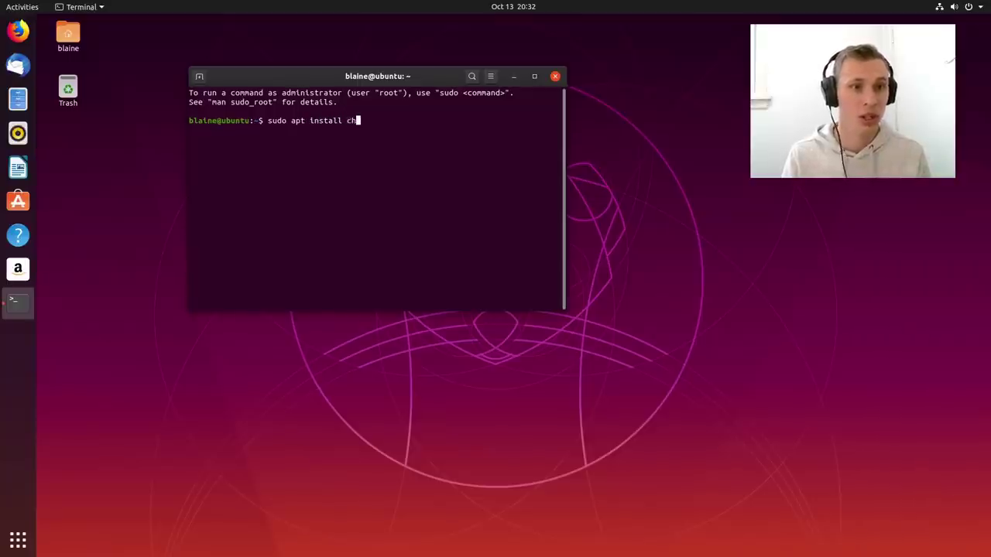
pyautogui.write('romiu')
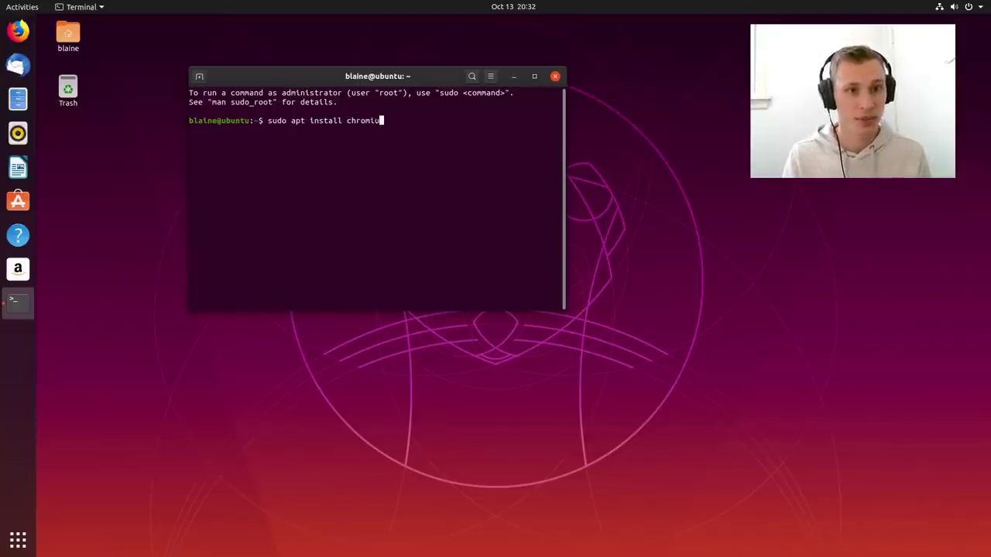
pyautogui.write('m-b')
pyautogui.press('BackSpace')
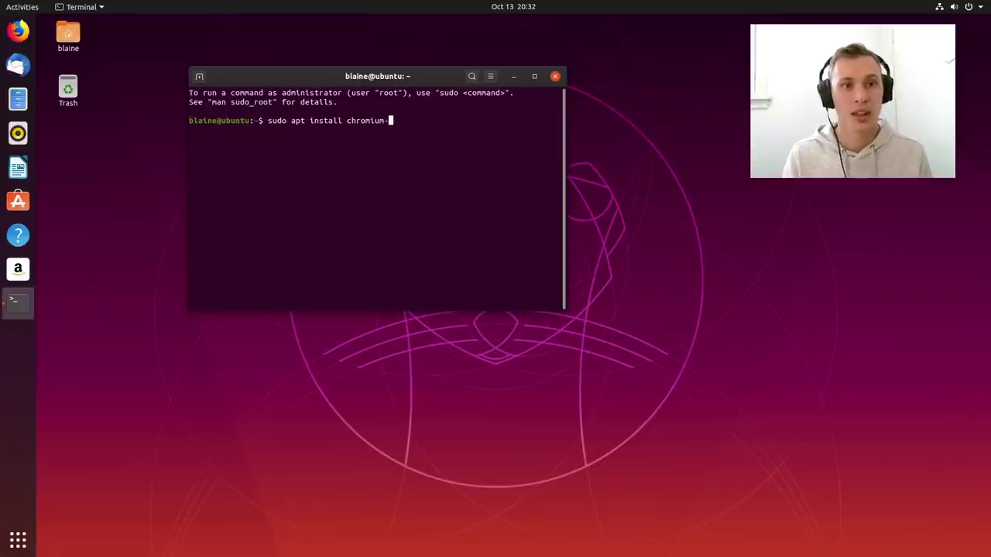
pyautogui.write('browser')
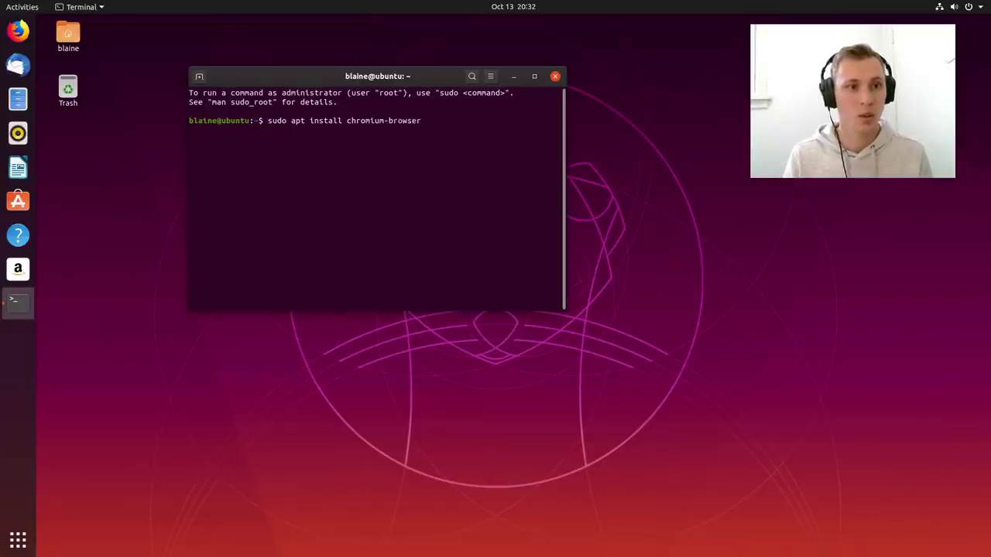
pyautogui.press('Return')
pyautogui.press('Return')
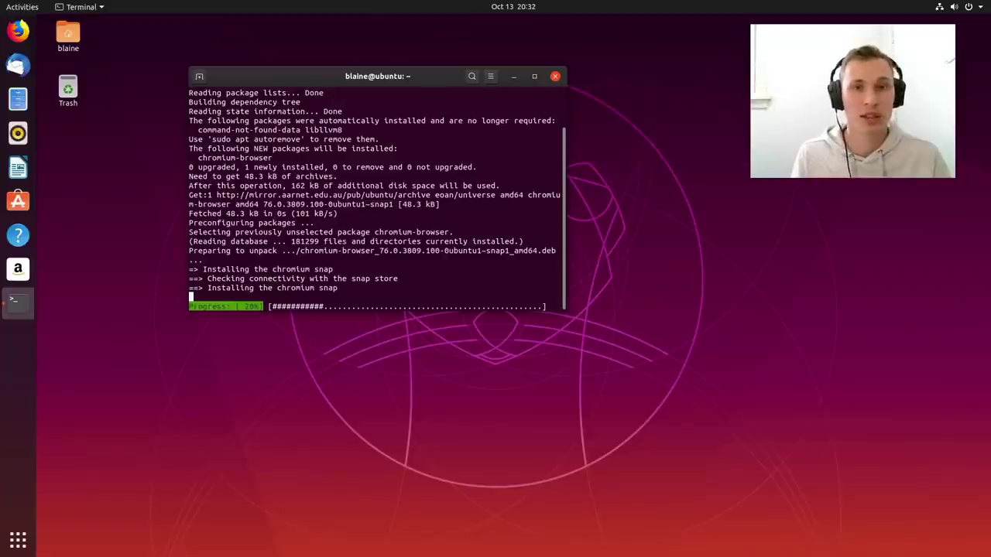
# - Shift the Terminal window left and down while apt fetches and unpacks chromium-browser
pyautogui.moveTo(265, 76); pyautogui.dragTo(257, 83)
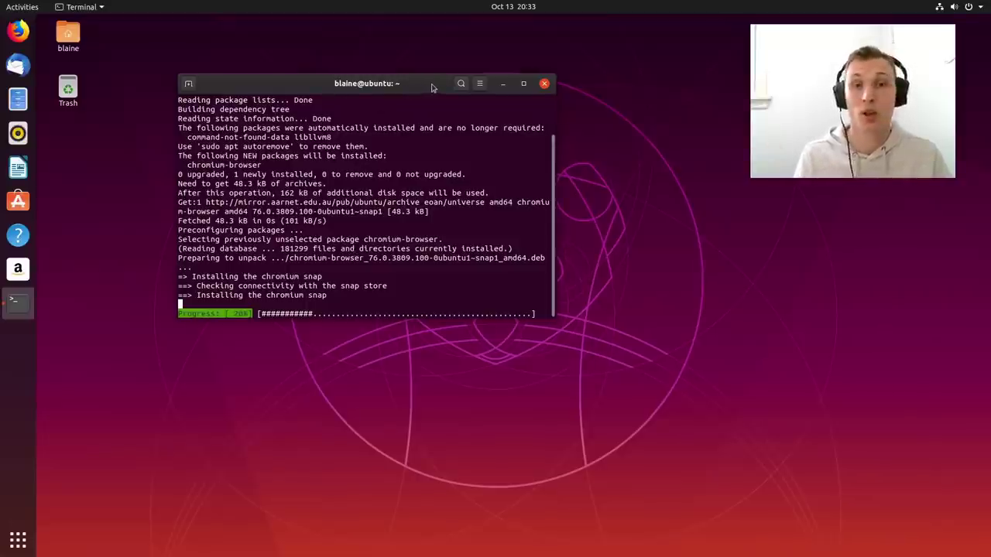
pyautogui.moveTo(433, 85); pyautogui.dragTo(418, 98)
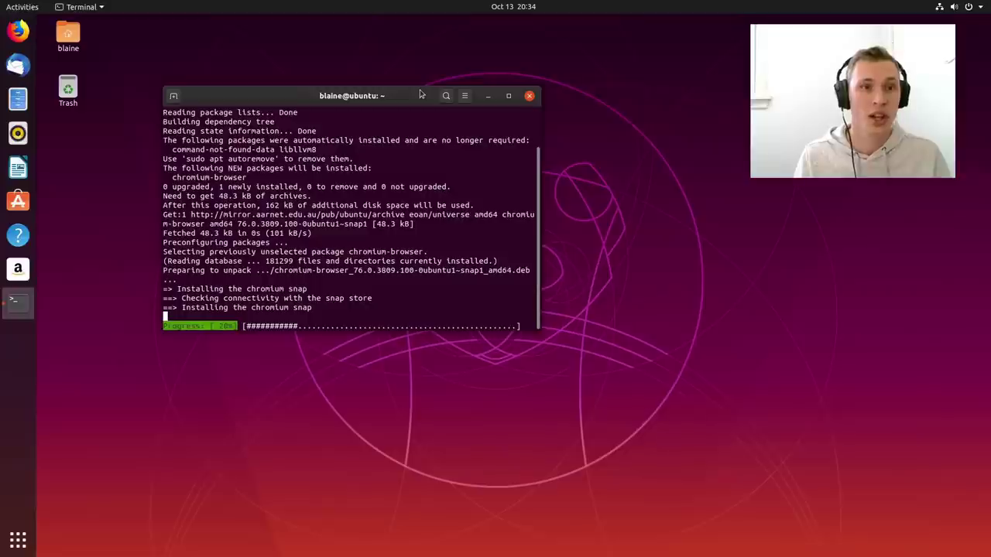
pyautogui.moveTo(416, 99); pyautogui.dragTo(411, 99)
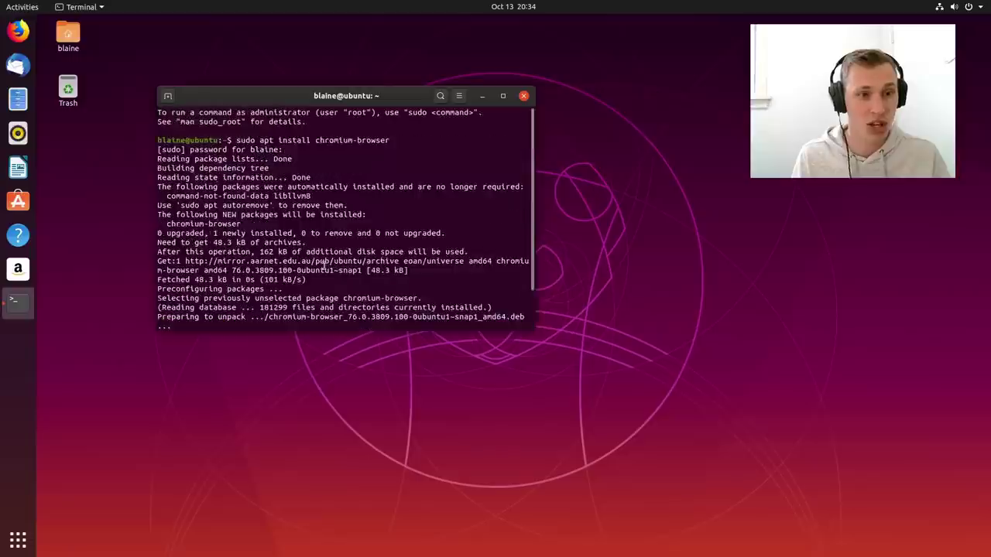
# - Review the apt install output, reposition the Terminal window, then minimise it to the desktop
pyautogui.scroll(2, 325, 265)
pyautogui.scroll(-2, 323, 265)
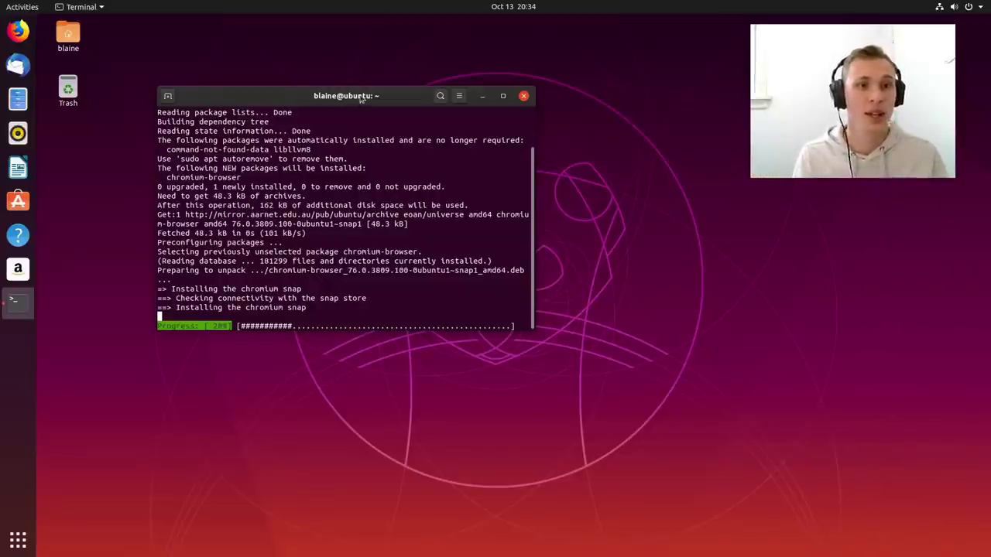
pyautogui.moveTo(357, 95); pyautogui.dragTo(473, 127)
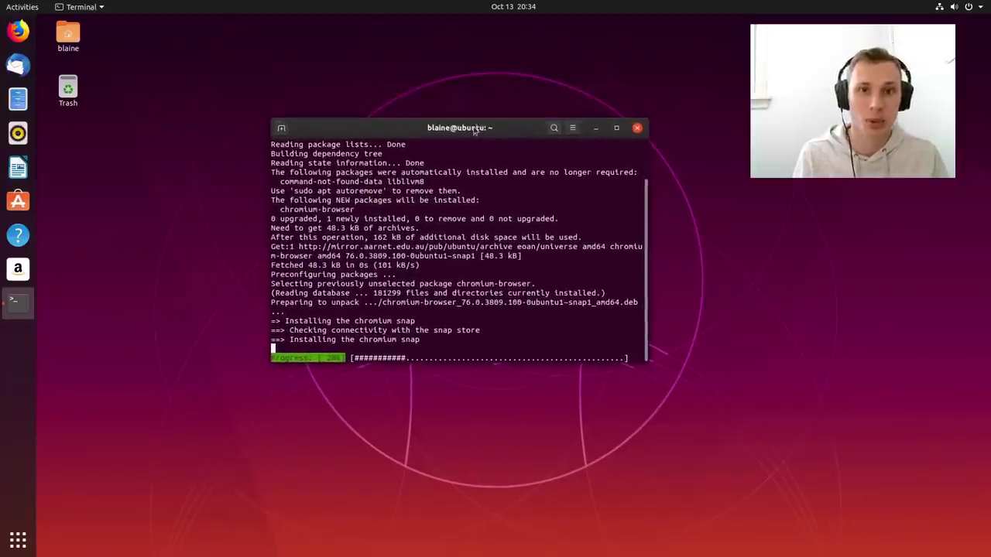
pyautogui.click(593, 129)
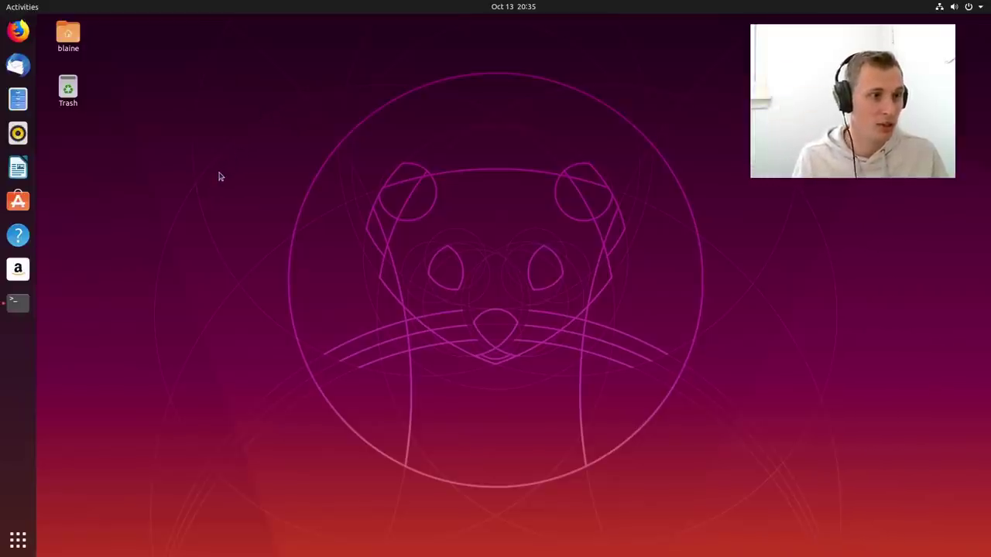
# - Open the Home folder in Files and a new Writer document, dismissing the Tip of the Day
pyautogui.click(18, 98)
pyautogui.click(17, 168)
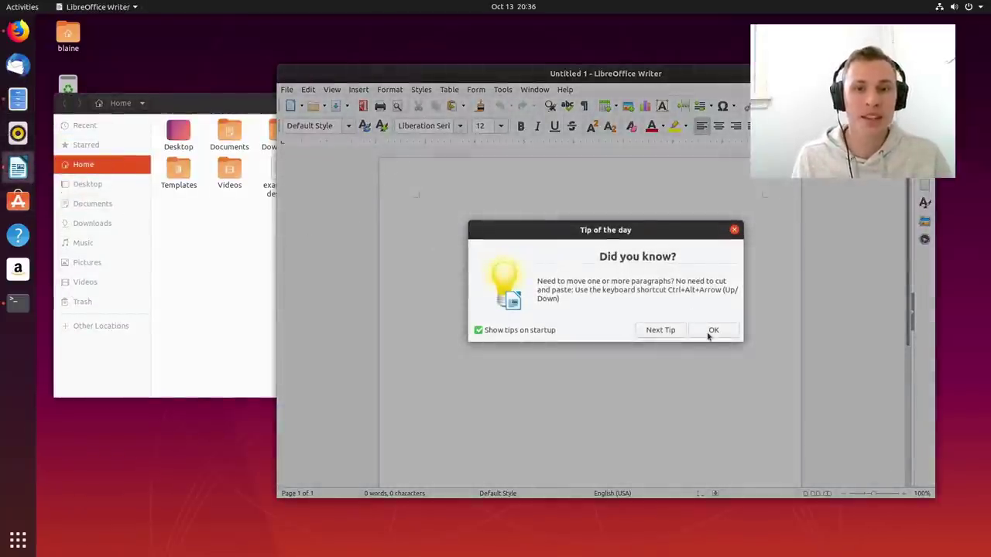
pyautogui.click(707, 335)
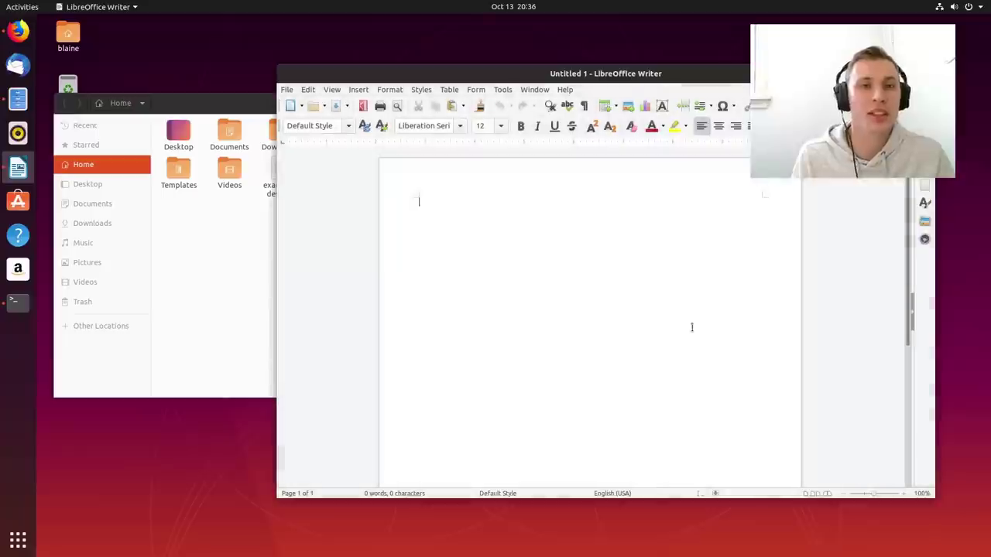
pyautogui.moveTo(589, 70); pyautogui.dragTo(537, 61)
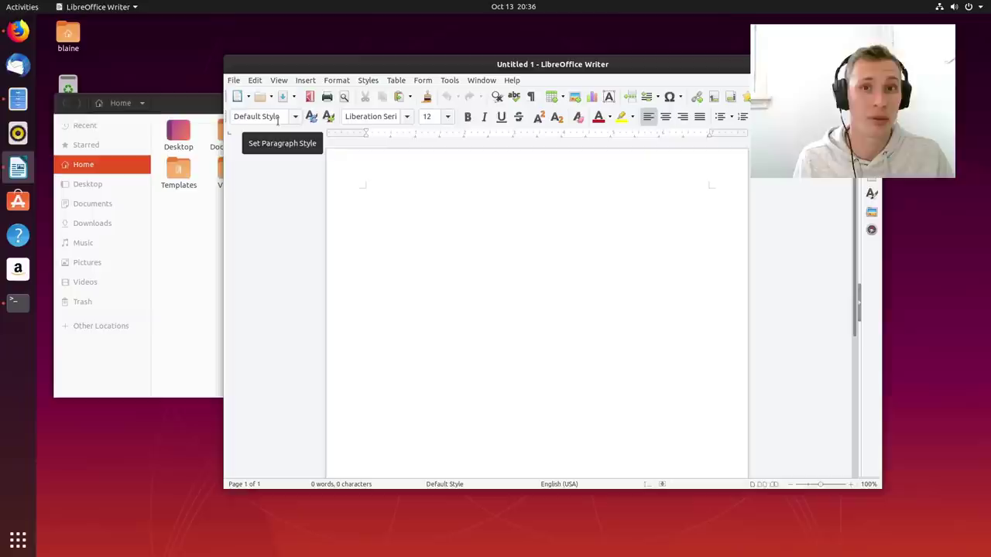
# - Arrange the Files Home window in front of the Untitled 1 Writer document
pyautogui.click(203, 106)
pyautogui.moveTo(202, 106); pyautogui.dragTo(209, 140)
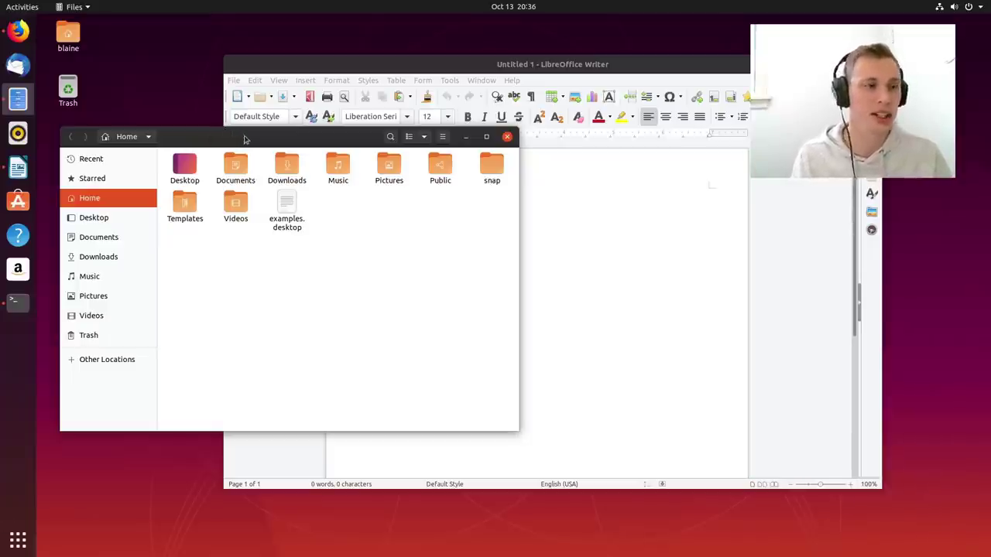
pyautogui.moveTo(243, 135); pyautogui.dragTo(223, 137)
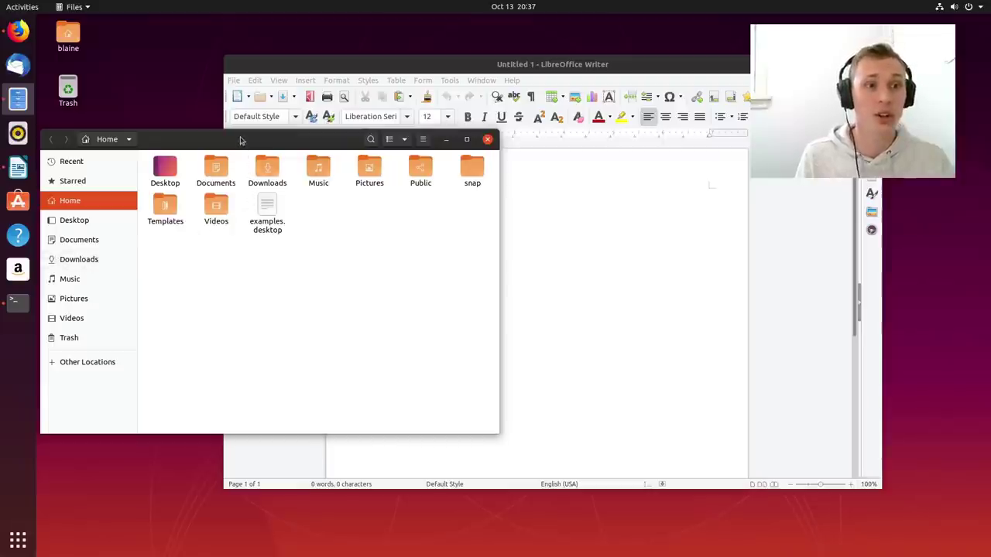
pyautogui.moveTo(240, 140); pyautogui.dragTo(267, 145)
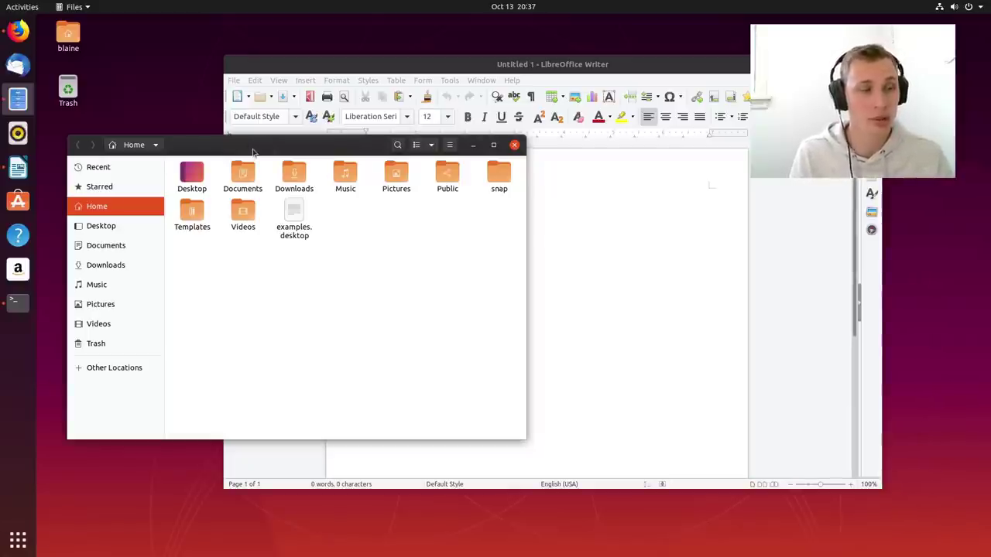
pyautogui.moveTo(253, 151); pyautogui.dragTo(252, 119)
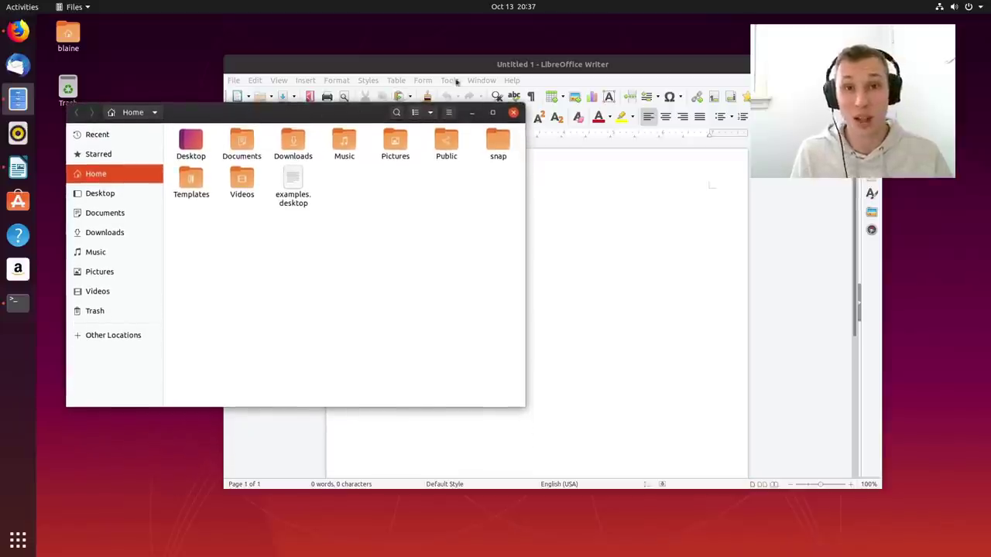
pyautogui.click(506, 61)
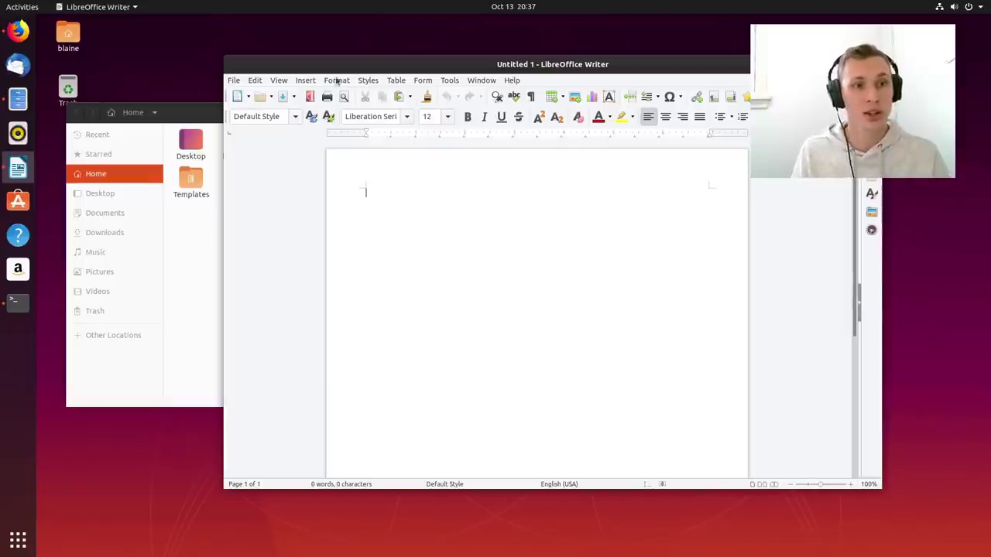
pyautogui.click(212, 114)
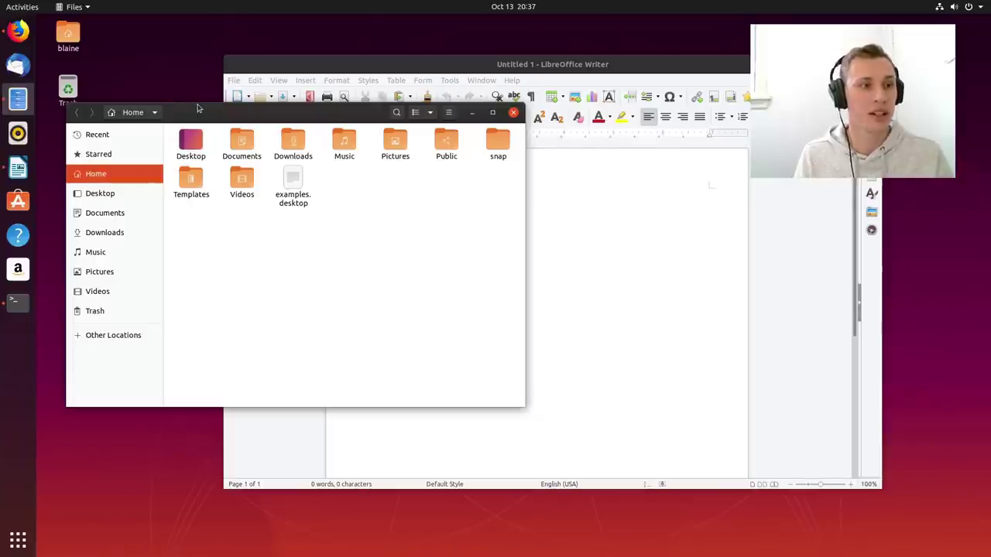
pyautogui.moveTo(197, 109)
pyautogui.mouseDown()
pyautogui.moveTo(185, 88)
pyautogui.moveTo(205, 97)
pyautogui.mouseUp()
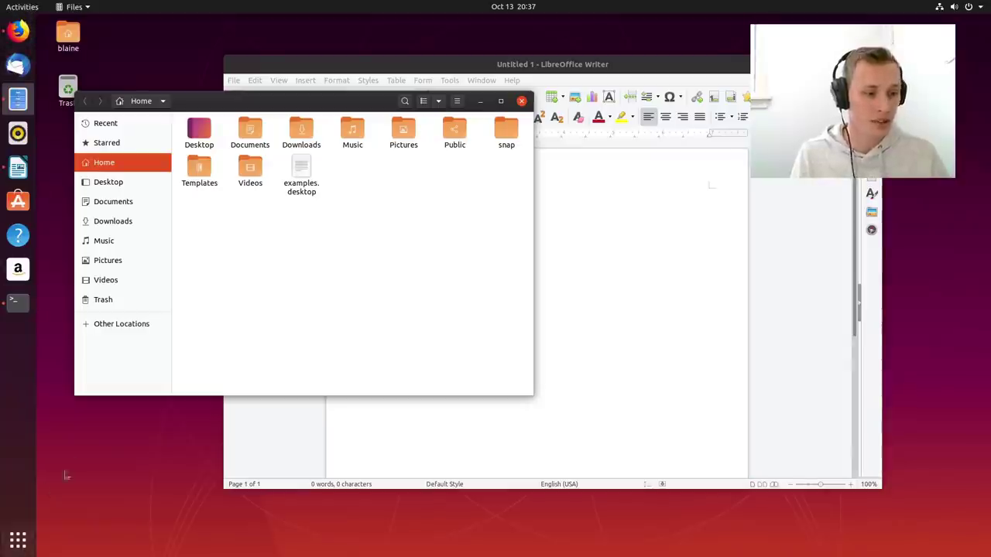
# - Browse the app grid pages and Utilities folder, then close Files and get Writer out of sight
pyautogui.press('super+a')
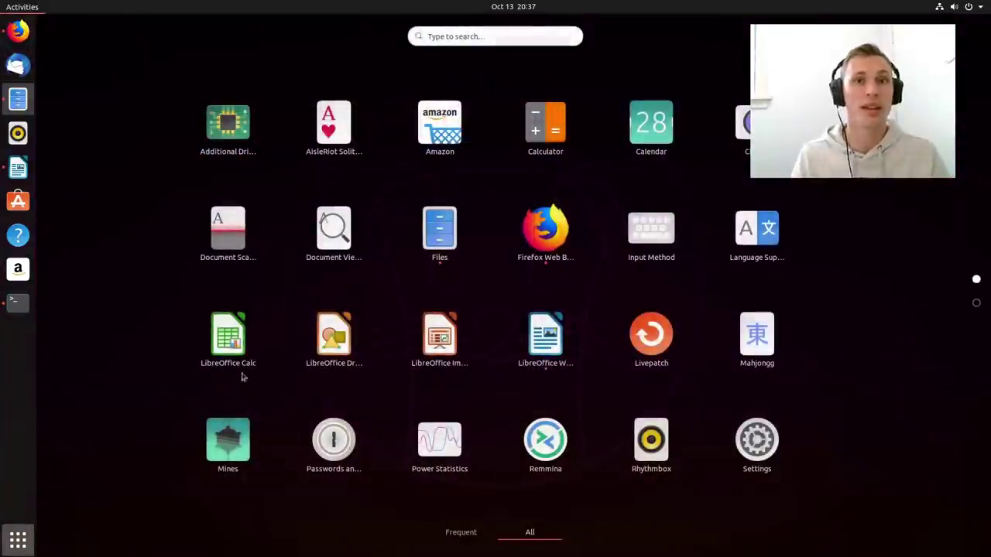
pyautogui.scroll(-1, 312, 337)
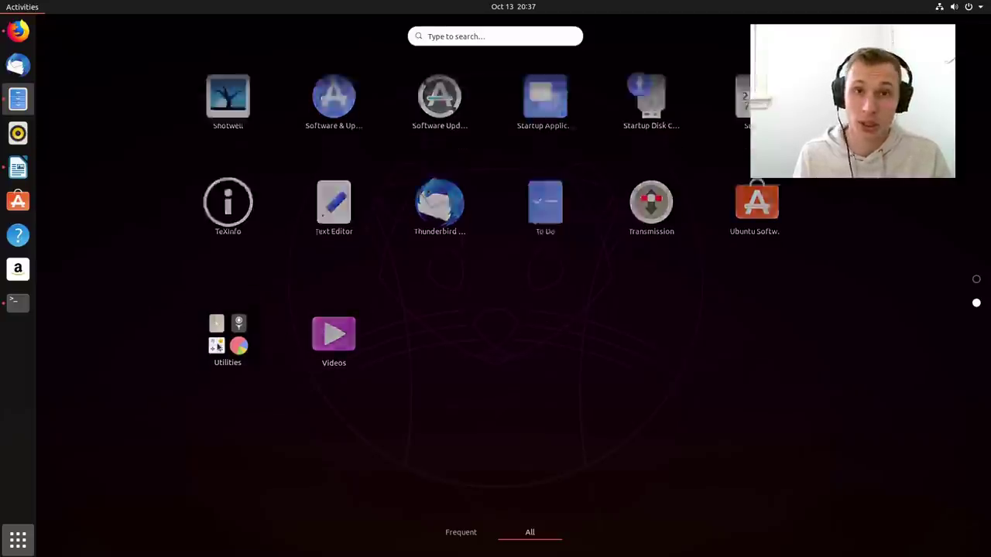
pyautogui.click(249, 338)
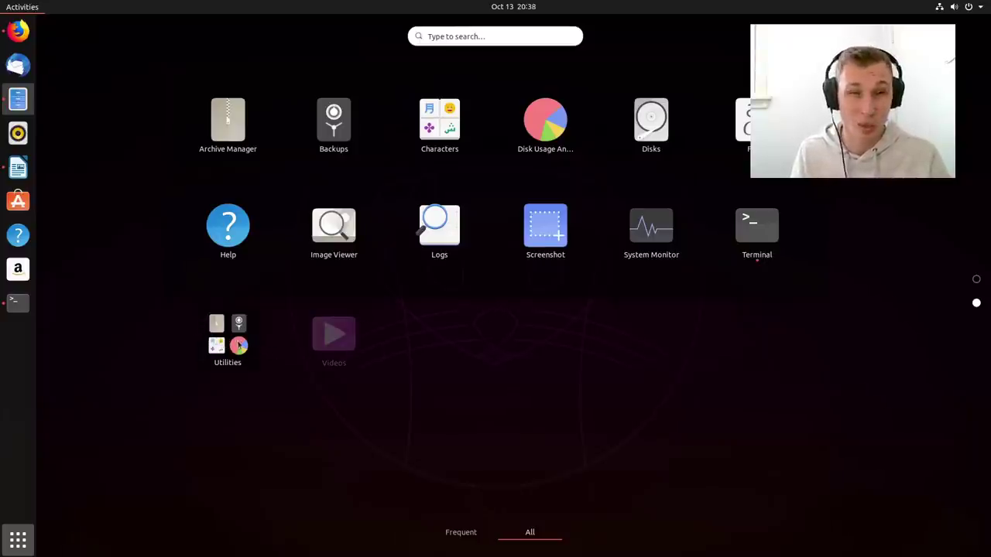
pyautogui.click(239, 346)
pyautogui.scroll(1, 389, 359)
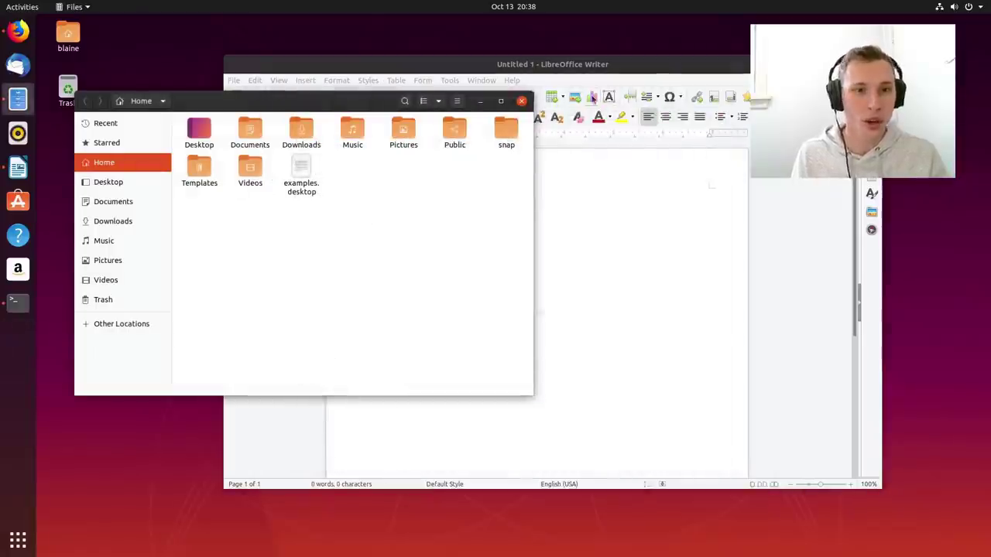
pyautogui.click(521, 100)
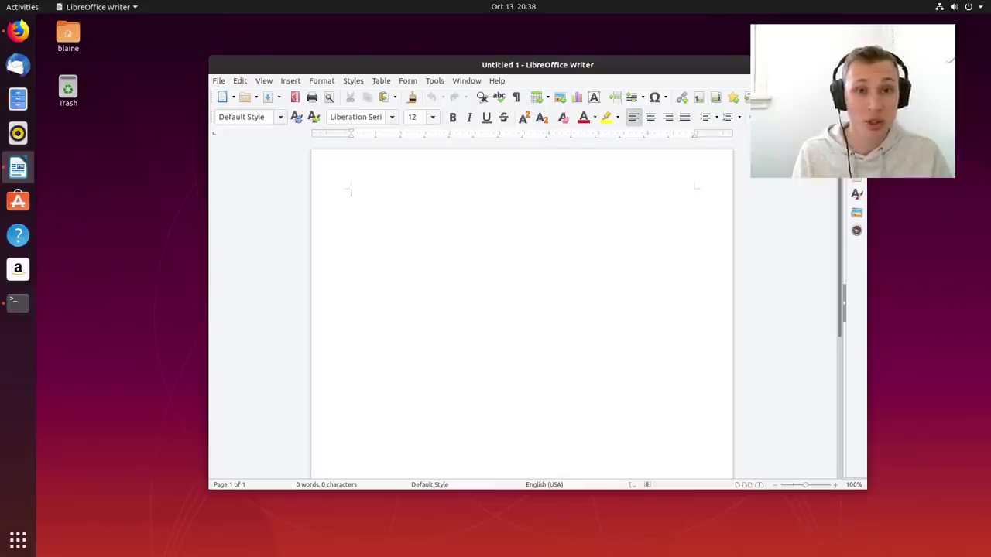
pyautogui.hotkey('ctrl', 'q')
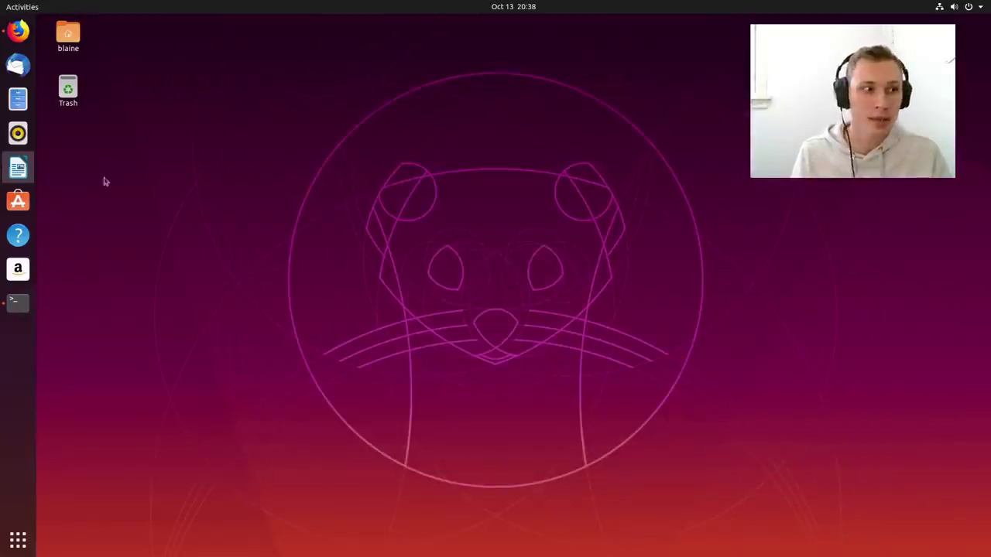
# - Launch Ubuntu Software, scroll its Explore page of featured apps and Editor's Picks, and reposition it
pyautogui.click(18, 201)
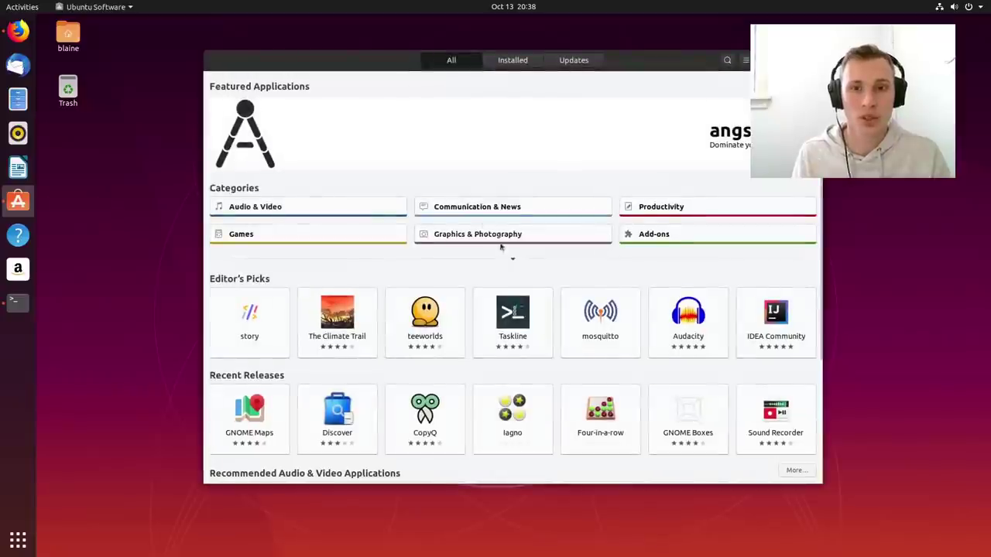
pyautogui.scroll(-5, 526, 290)
pyautogui.scroll(5, 529, 295)
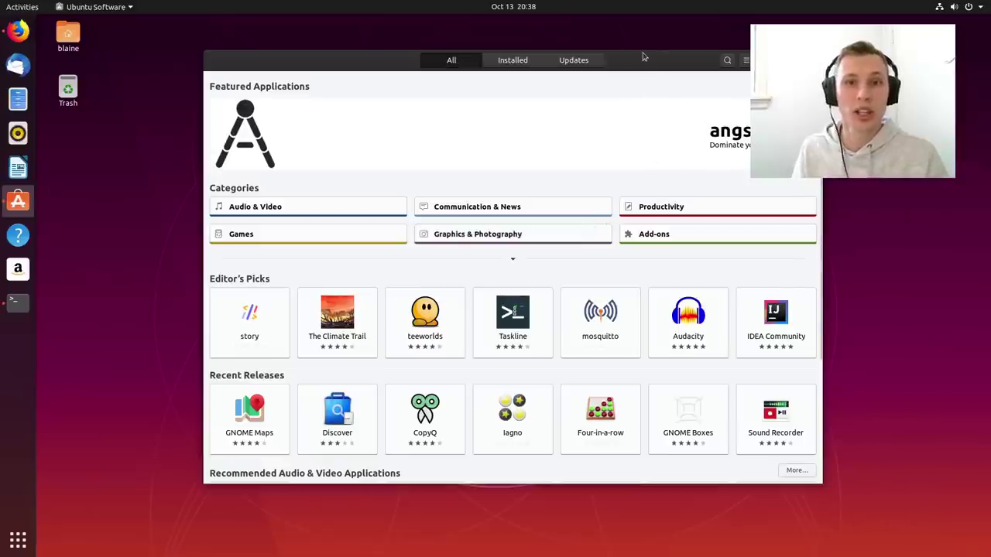
pyautogui.moveTo(643, 58)
pyautogui.mouseDown()
pyautogui.moveTo(629, 66)
pyautogui.moveTo(642, 61)
pyautogui.mouseUp()
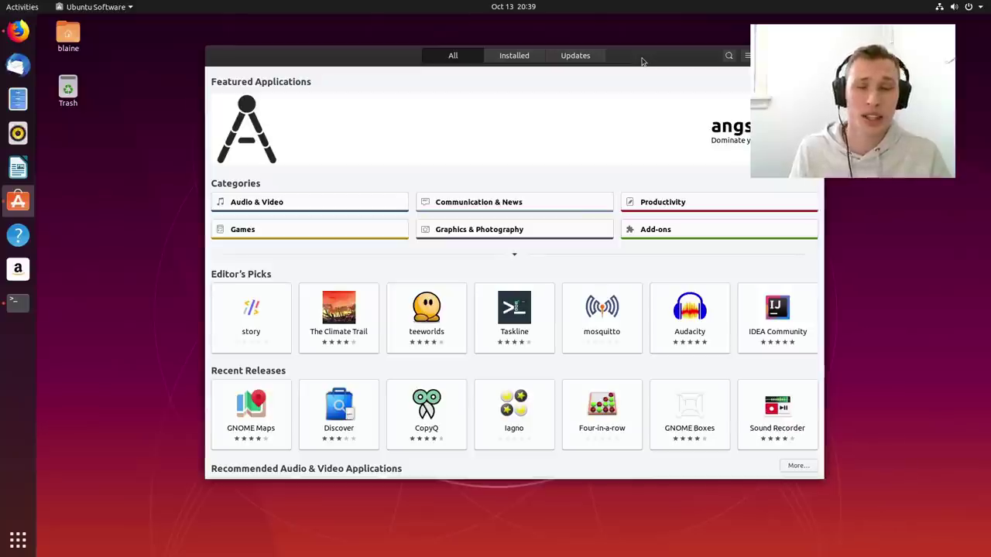
pyautogui.moveTo(642, 60); pyautogui.dragTo(650, 48)
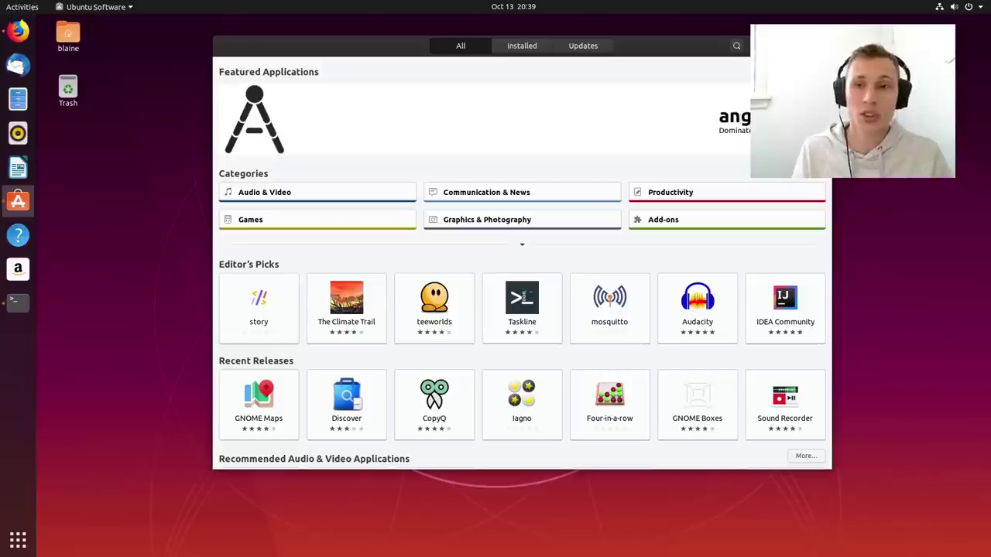
# - Close the Ubuntu Software window
pyautogui.click(819, 46)
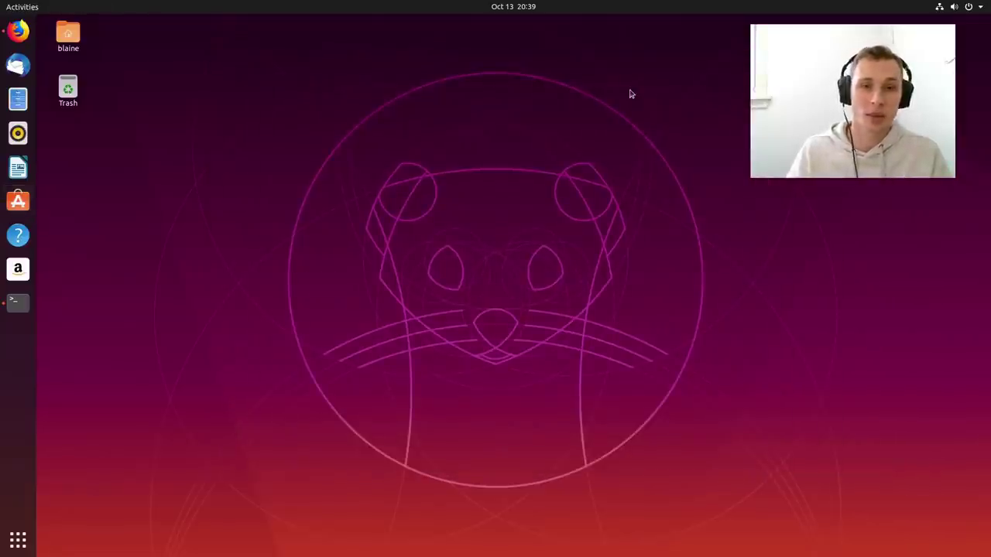